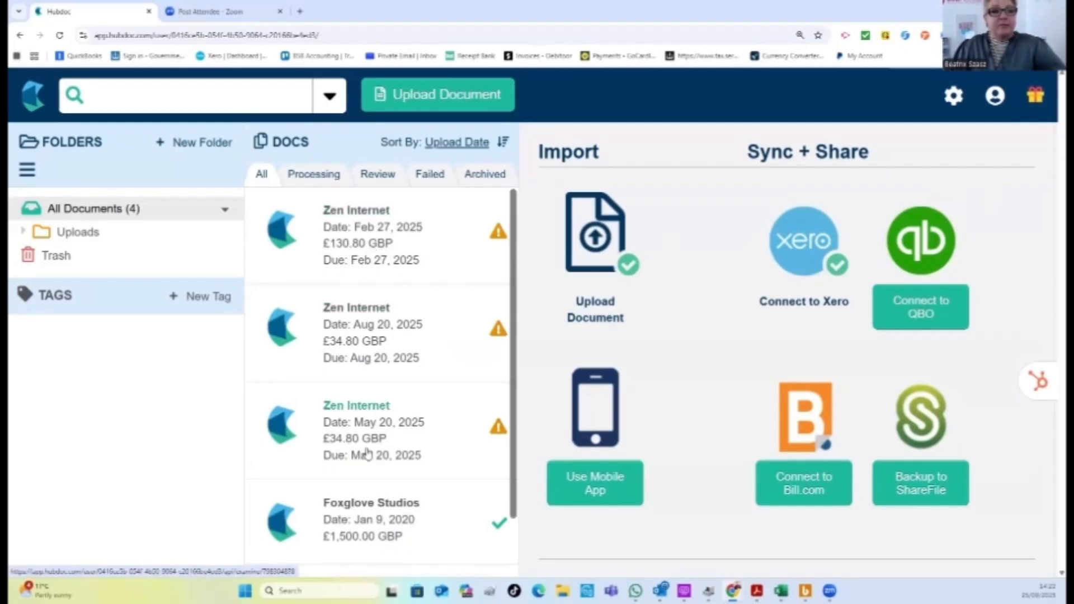
# Step: Open the Foxglove Studios document dated Jan 9, 2020 and look over its invoice preview
pyautogui.click(384, 520)
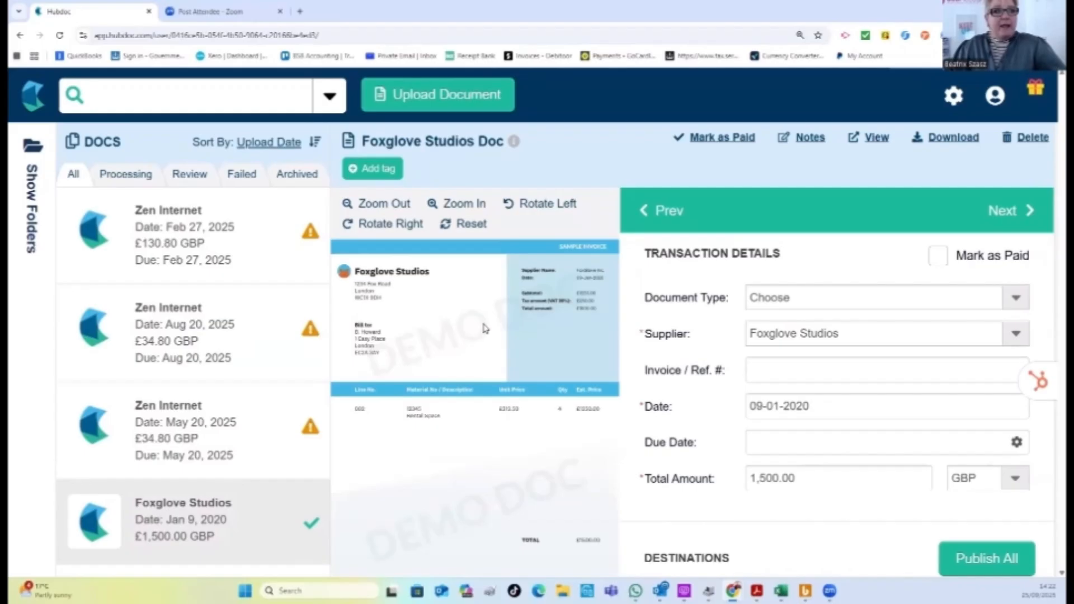
pyautogui.scroll(-5, 481, 330)
pyautogui.scroll(5, 479, 336)
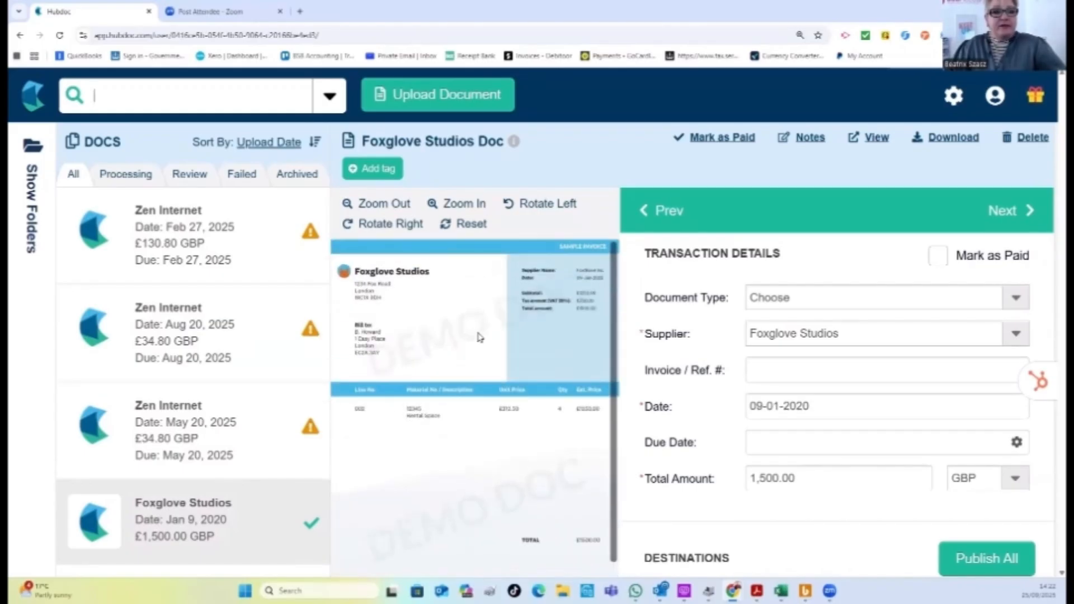
pyautogui.scroll(-5, 520, 372)
pyautogui.scroll(5, 520, 372)
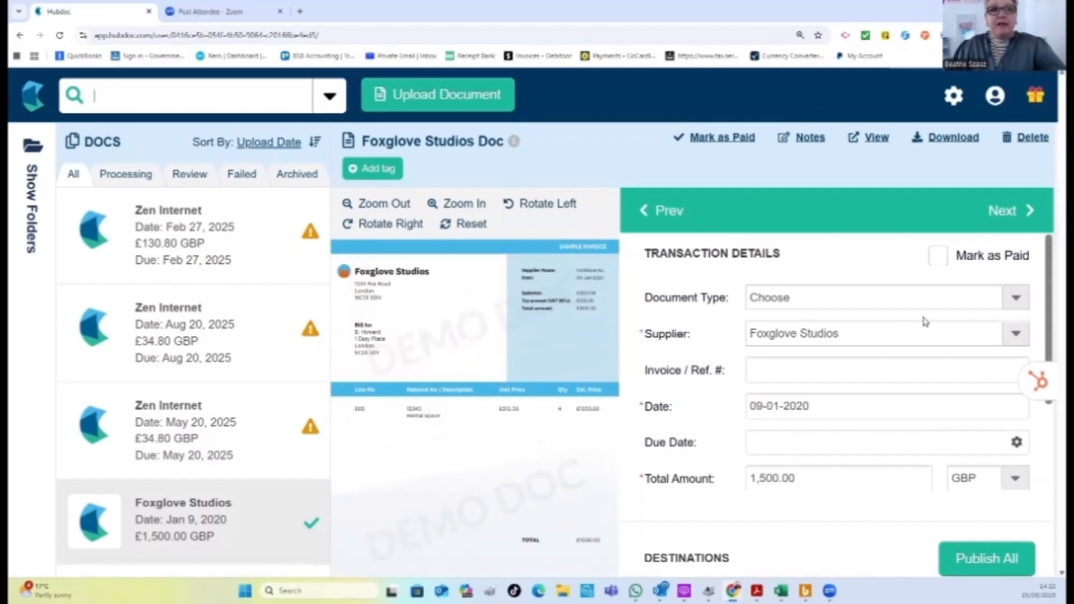
# Step: Review the Foxglove Studios document's transaction details, including the invoice reference field, and the destinations below them
pyautogui.scroll(-6, 956, 324)
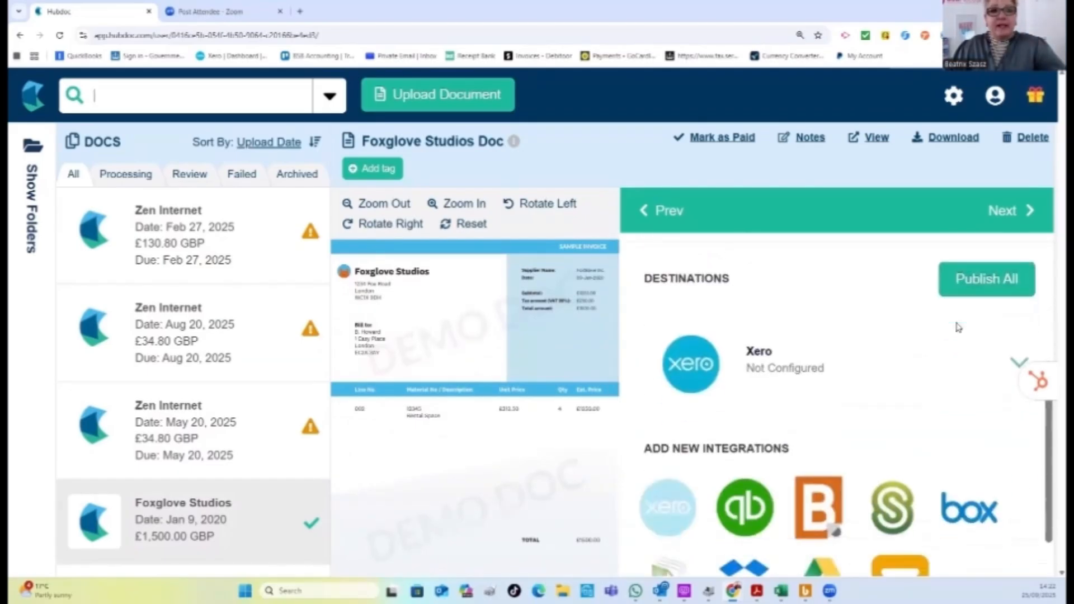
pyautogui.scroll(6, 955, 327)
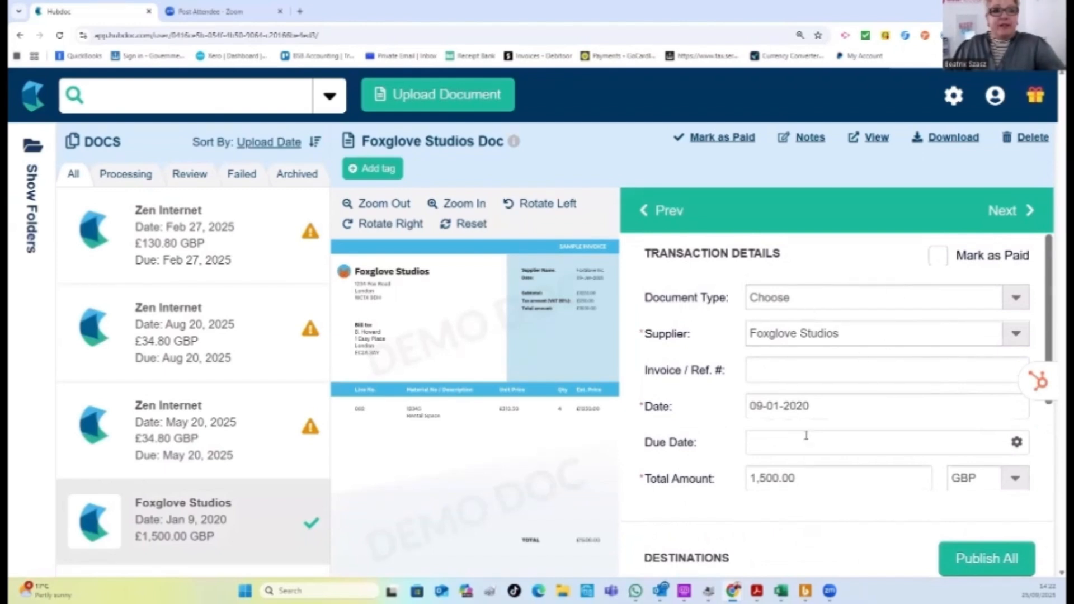
pyautogui.scroll(-1, 803, 400)
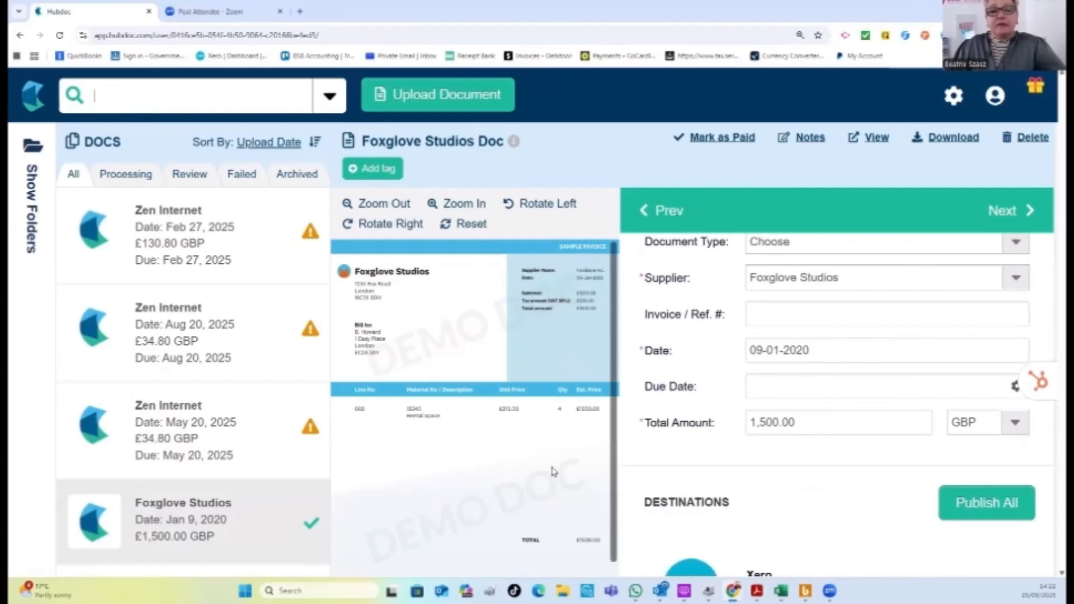
pyautogui.scroll(-1, 815, 391)
pyautogui.scroll(1, 799, 386)
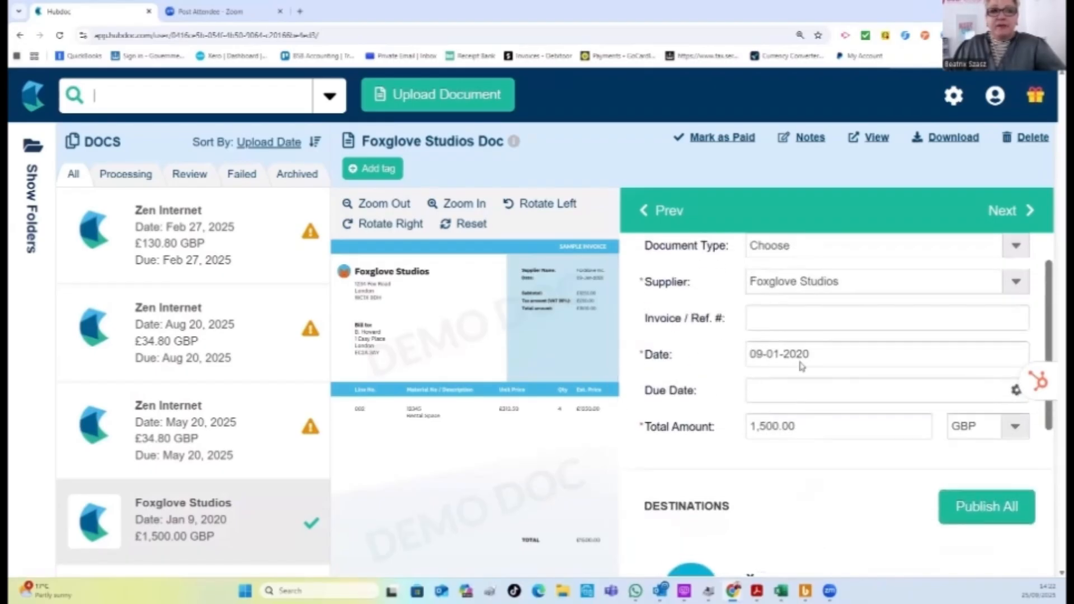
pyautogui.scroll(1, 800, 363)
pyautogui.scroll(-3, 815, 379)
pyautogui.scroll(-3, 815, 385)
pyautogui.scroll(6, 819, 383)
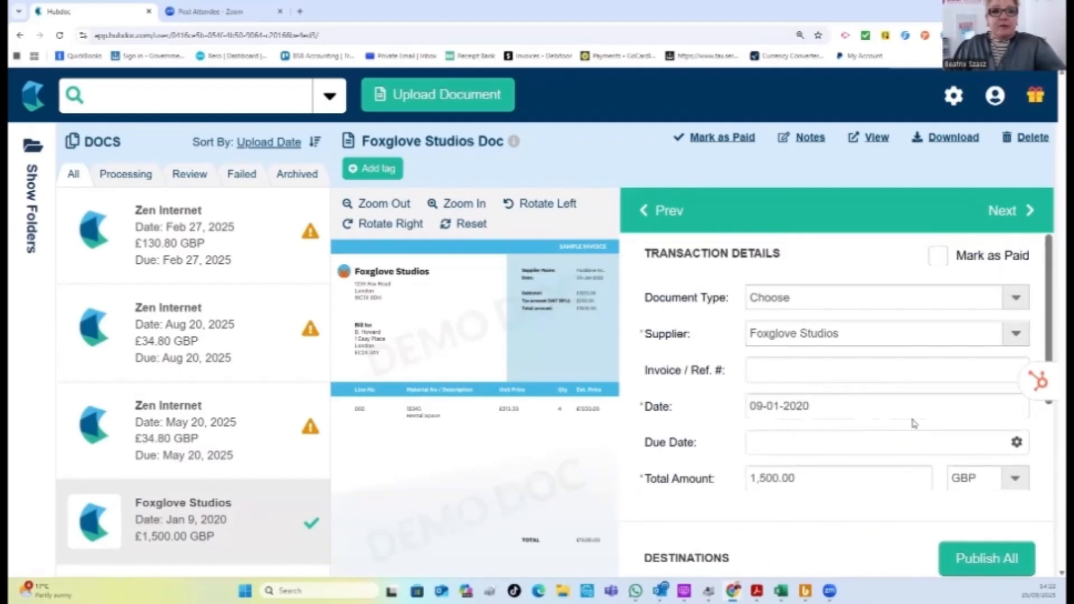
pyautogui.click(761, 369)
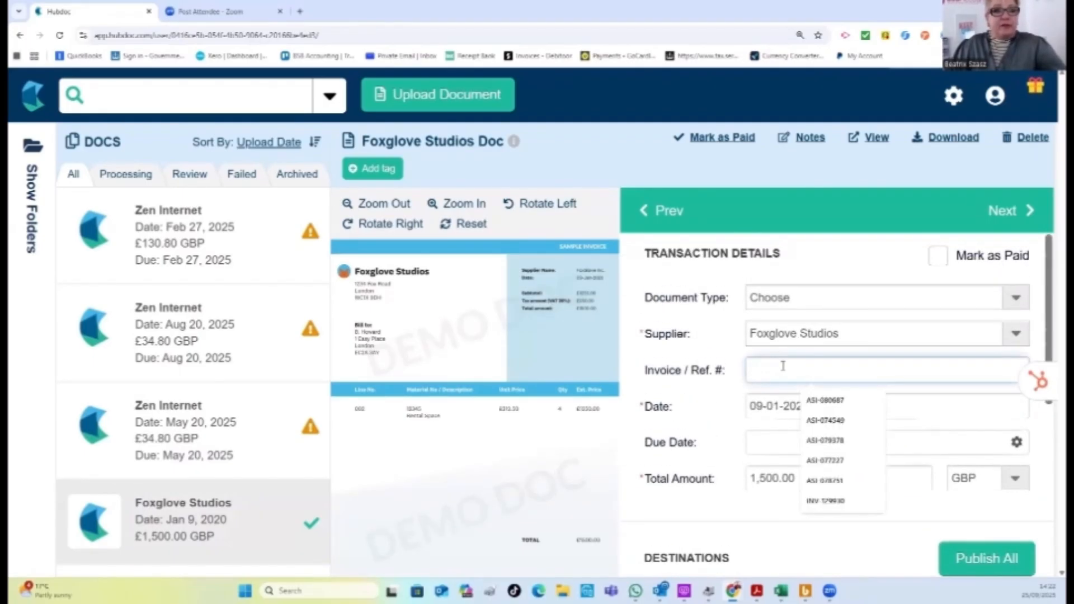
pyautogui.click(579, 360)
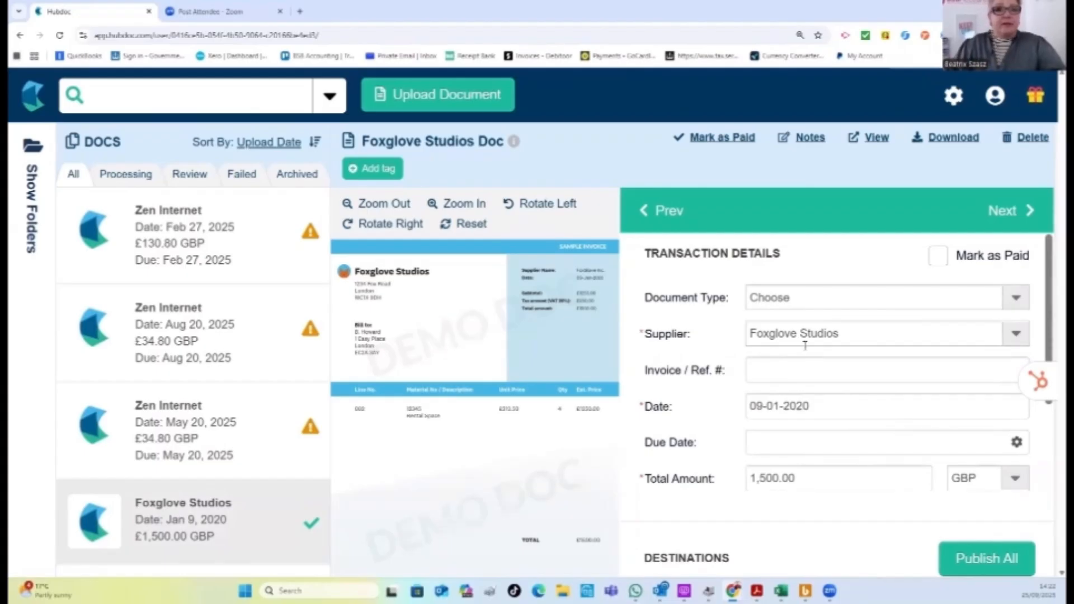
pyautogui.scroll(-1, 806, 362)
pyautogui.scroll(1, 806, 359)
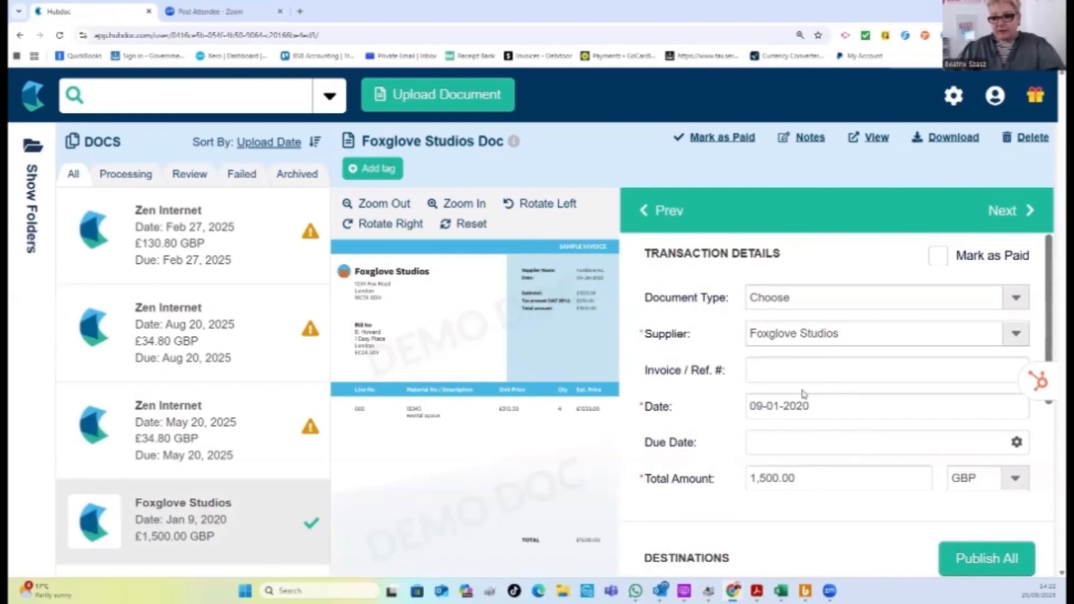
# Step: Expand the Xero destination settings for the Foxglove Studios document
pyautogui.scroll(-3, 797, 391)
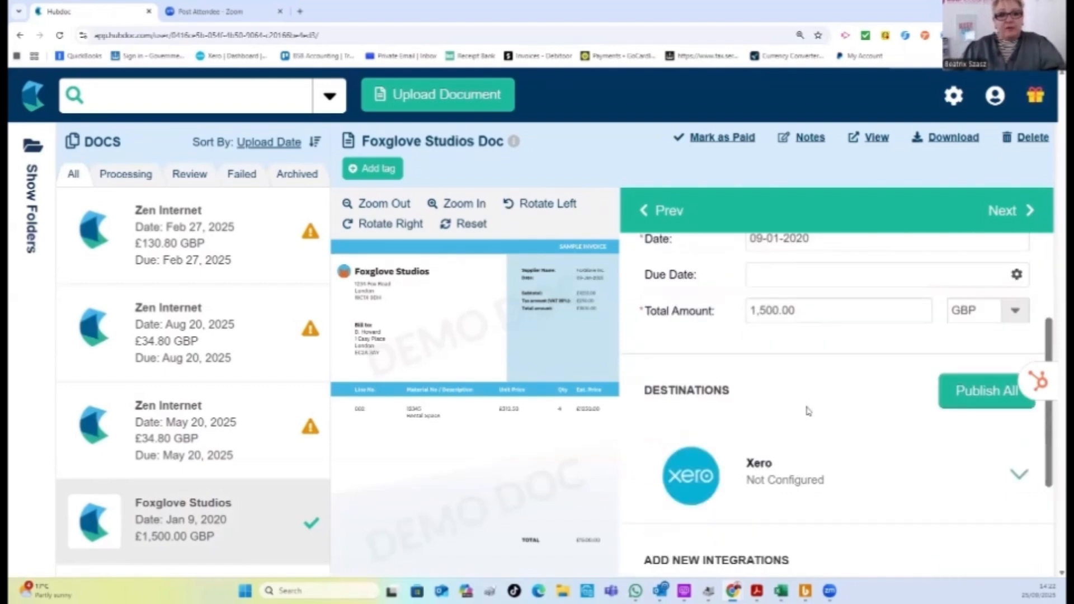
pyautogui.click(1018, 474)
pyautogui.scroll(-3, 876, 392)
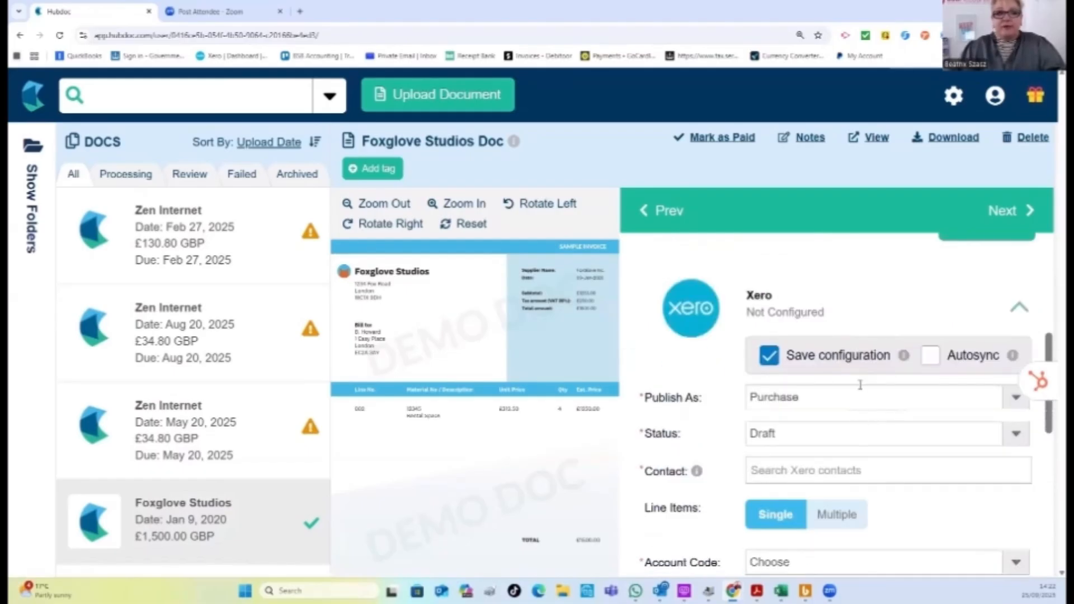
# Step: Set the document type in the transaction details to Invoice
pyautogui.scroll(5, 883, 424)
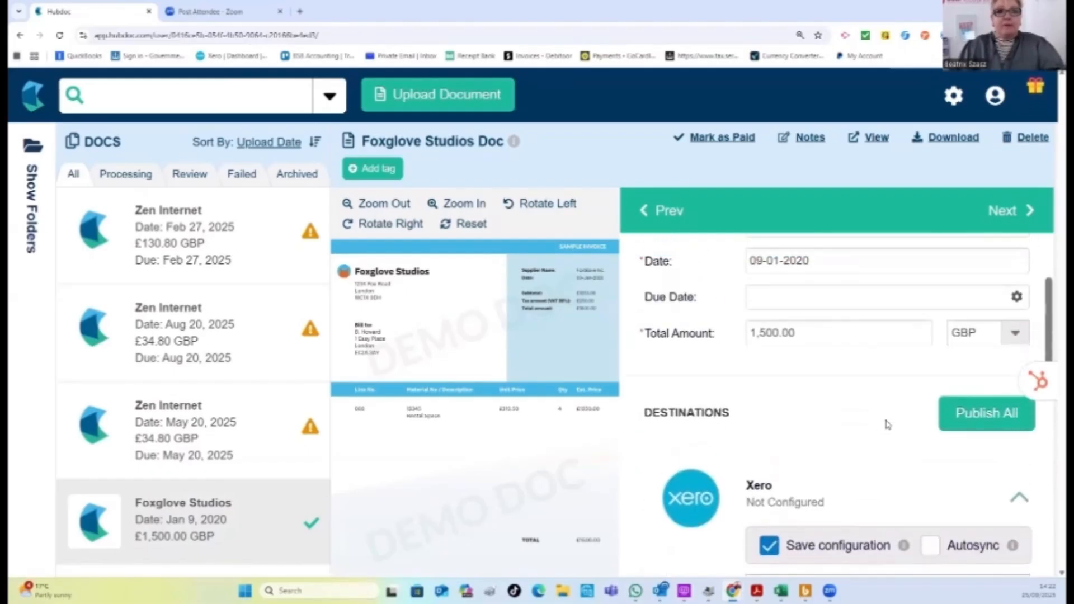
pyautogui.scroll(-1, 862, 433)
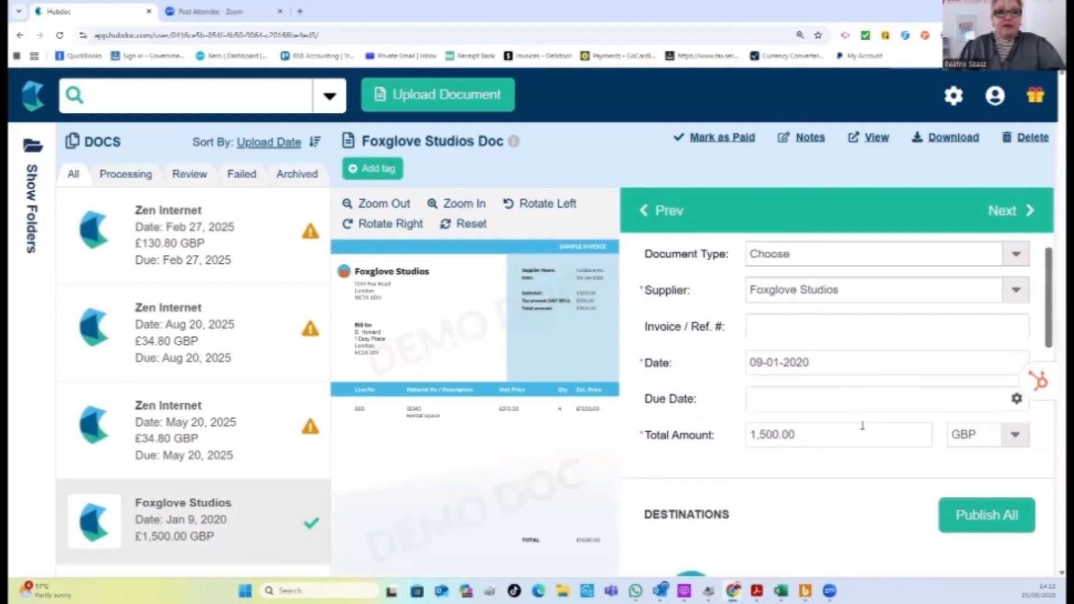
pyautogui.scroll(1, 950, 347)
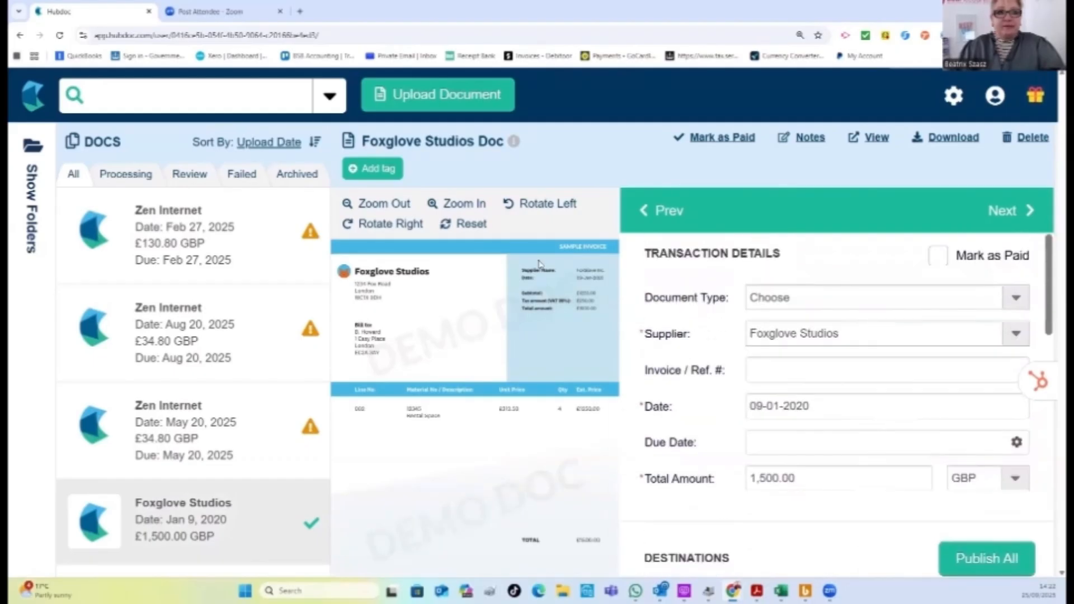
pyautogui.click(1013, 295)
pyautogui.click(896, 337)
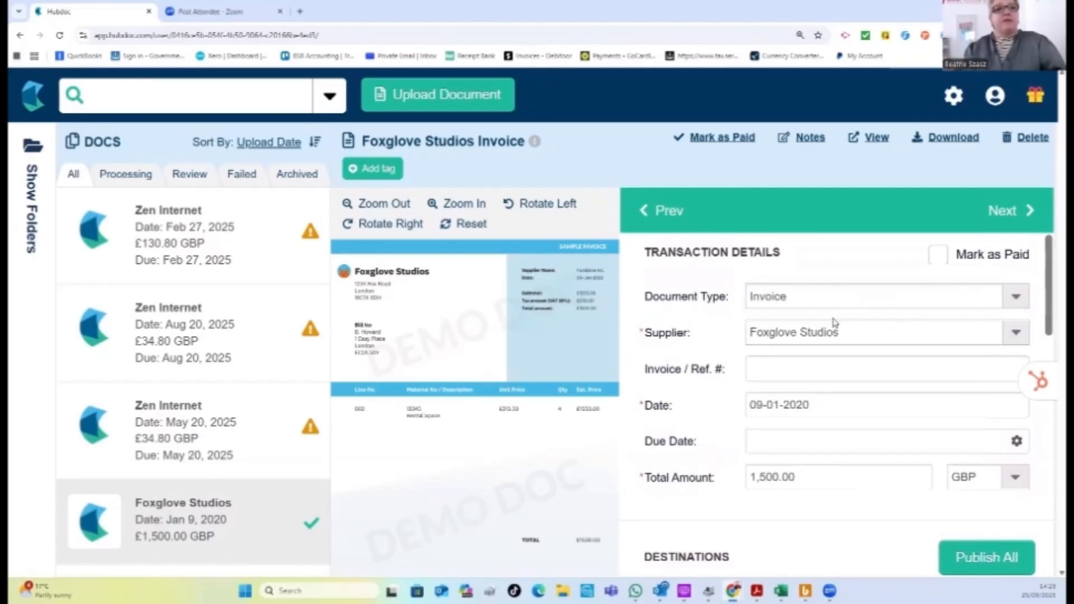
# Step: Look through all available document types and keep Invoice selected
pyautogui.click(1015, 297)
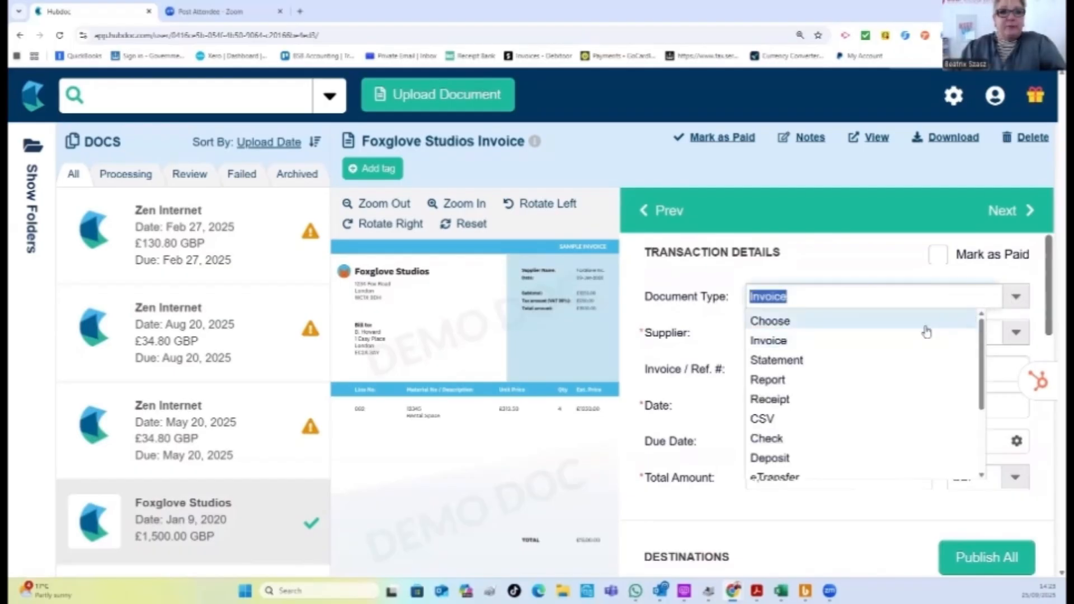
pyautogui.scroll(-1, 864, 376)
pyautogui.scroll(-1, 855, 391)
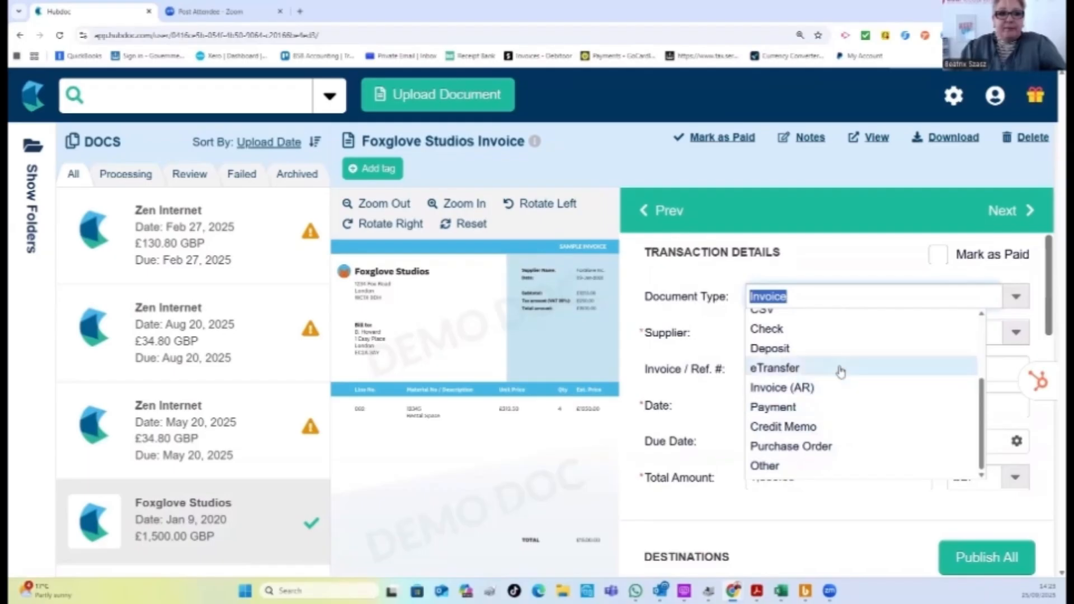
pyautogui.scroll(2, 839, 369)
pyautogui.scroll(-1, 836, 382)
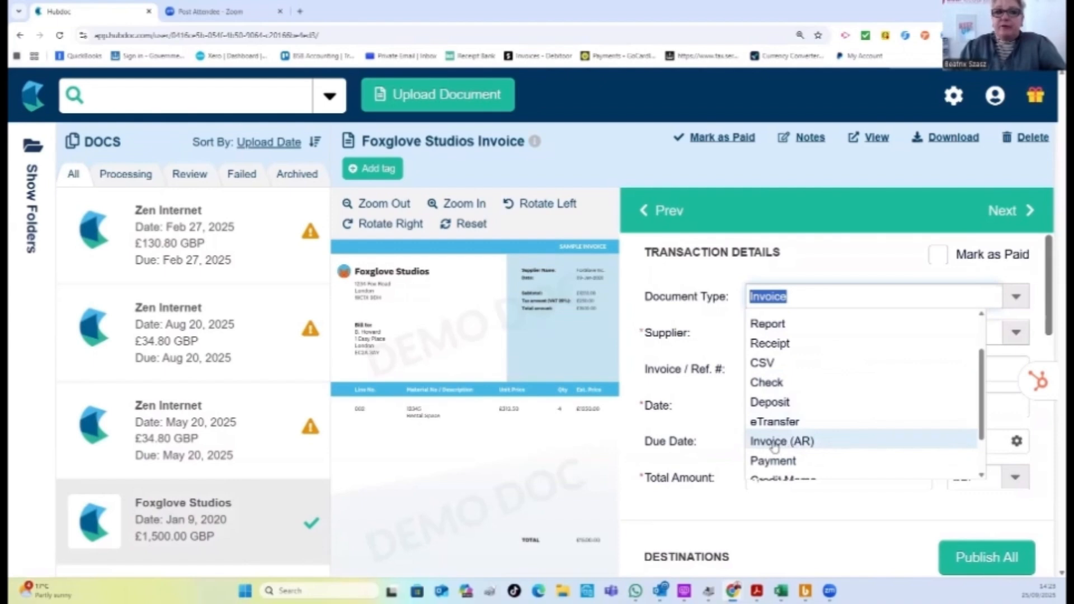
pyautogui.scroll(1, 864, 350)
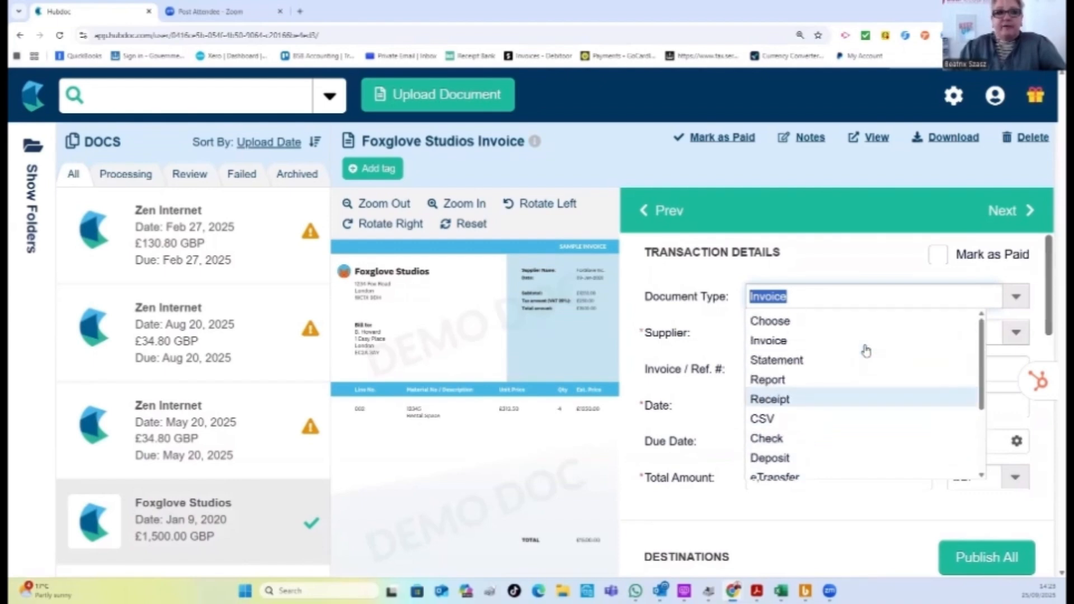
pyautogui.click(852, 343)
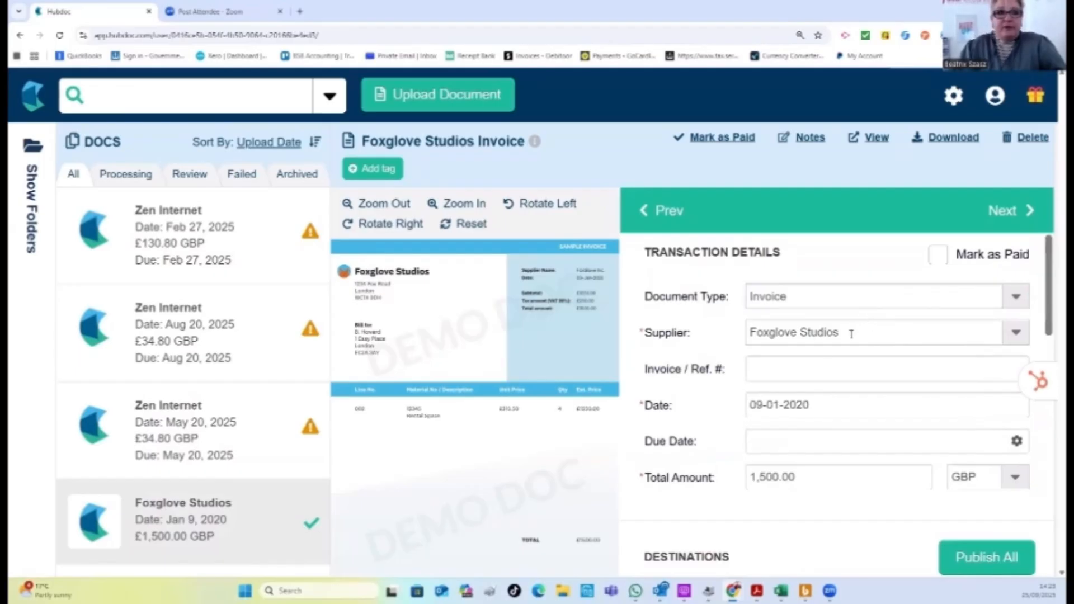
# Step: Examine the invoice's date and amount fields and the Xero publishing options, including Save configuration, Autosync, status and contact
pyautogui.scroll(-1, 799, 330)
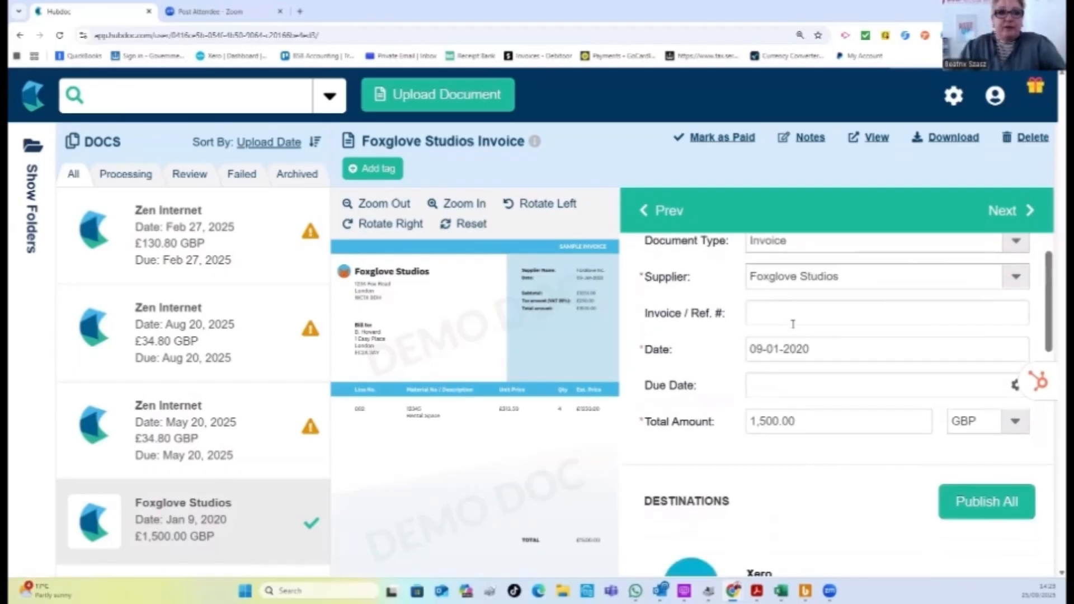
pyautogui.scroll(-1, 790, 322)
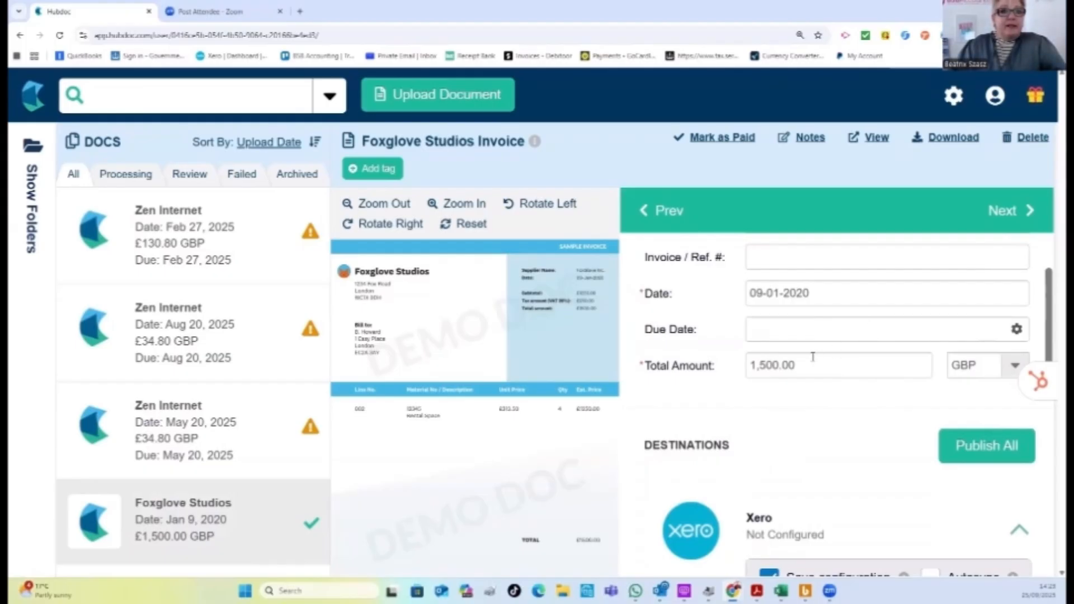
pyautogui.scroll(-1, 870, 395)
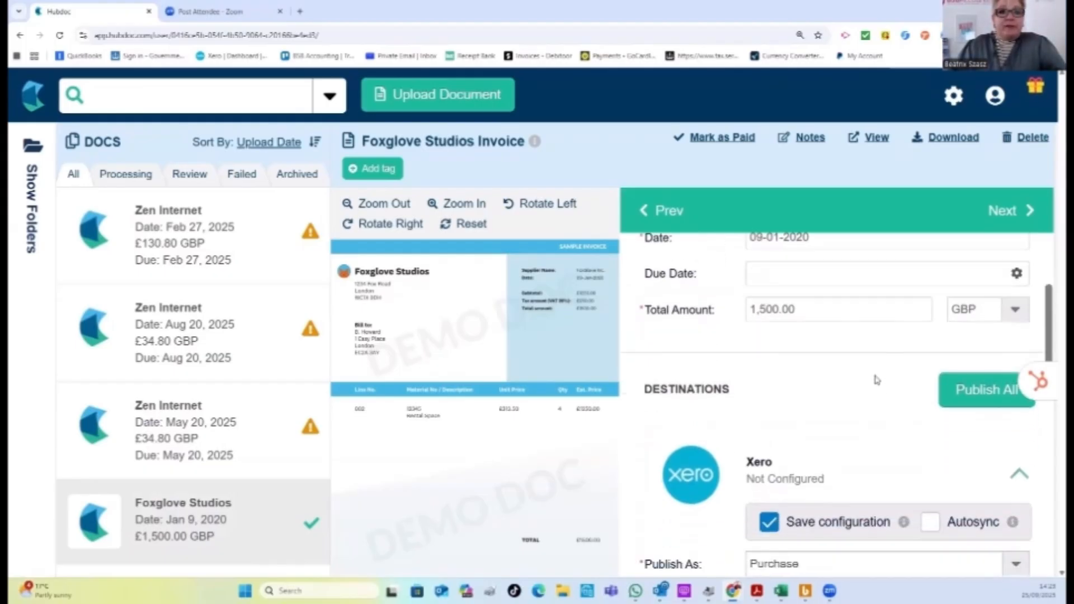
pyautogui.scroll(-2, 900, 418)
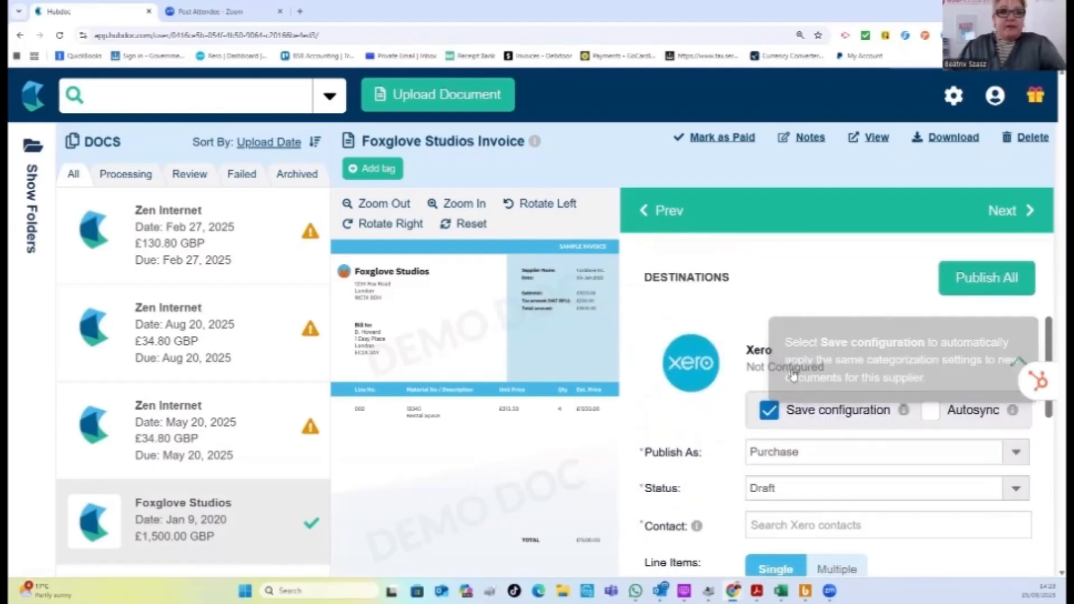
pyautogui.click(1015, 363)
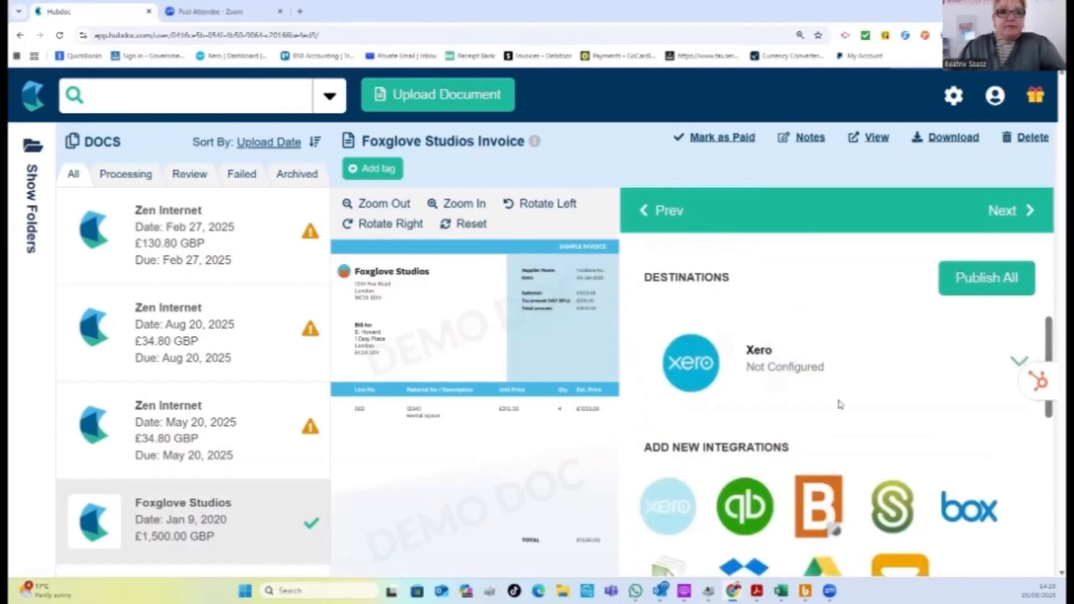
pyautogui.click(1014, 360)
pyautogui.scroll(-1, 924, 375)
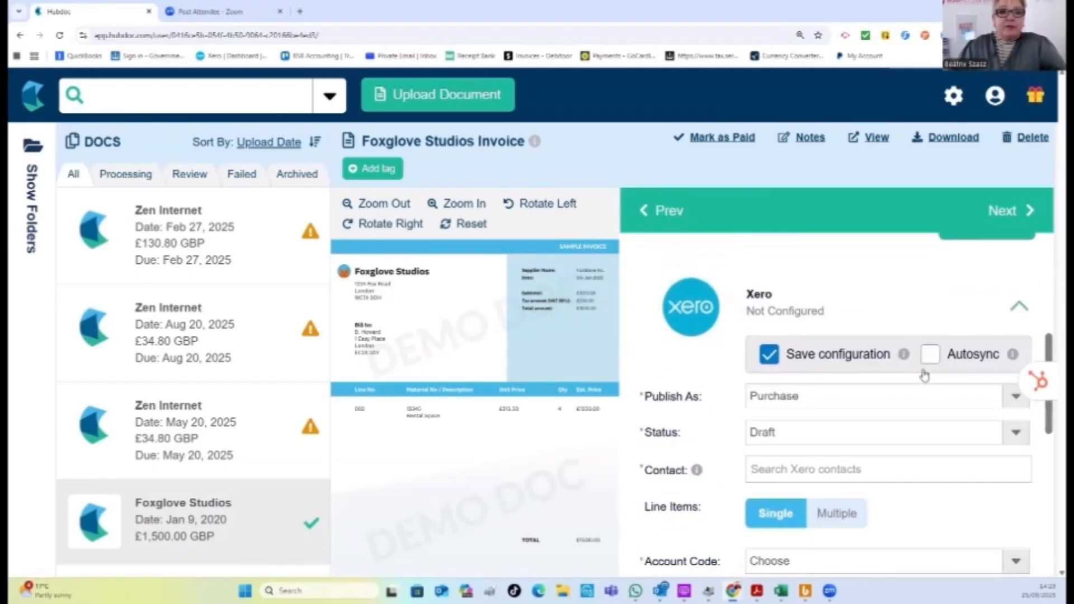
pyautogui.scroll(-2, 895, 364)
pyautogui.scroll(1, 794, 313)
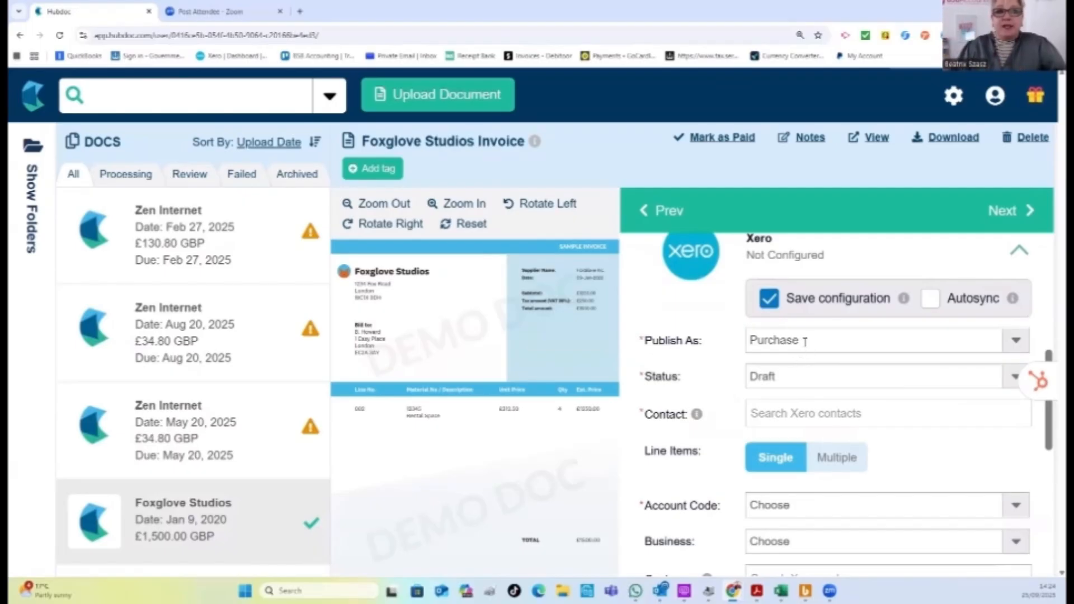
# Step: Look through the Xero Publish As options, choose Spend Money and examine the resulting fields
pyautogui.click(834, 341)
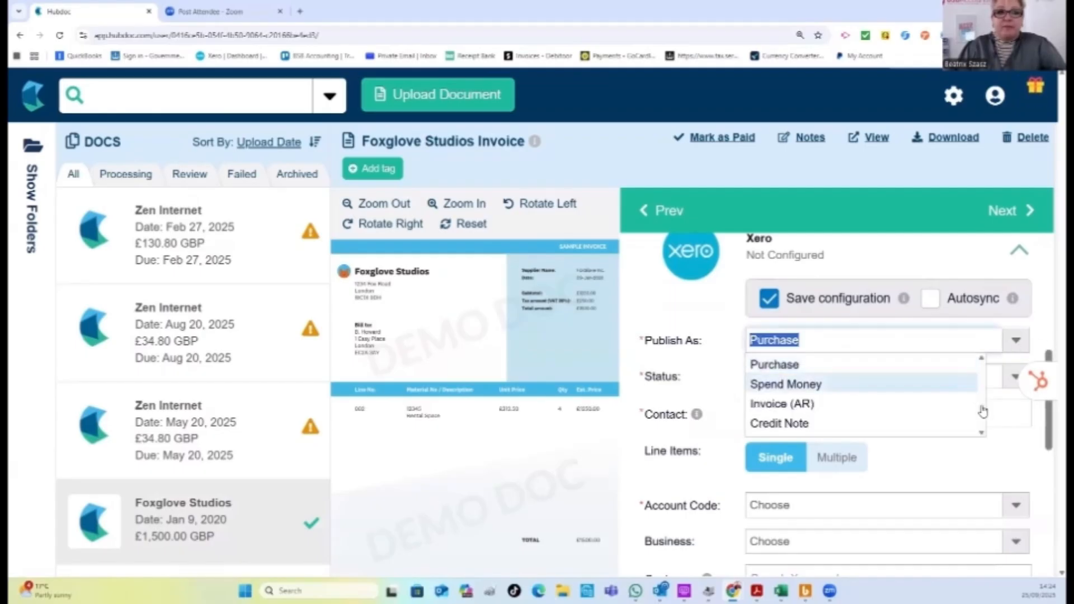
pyautogui.click(1005, 453)
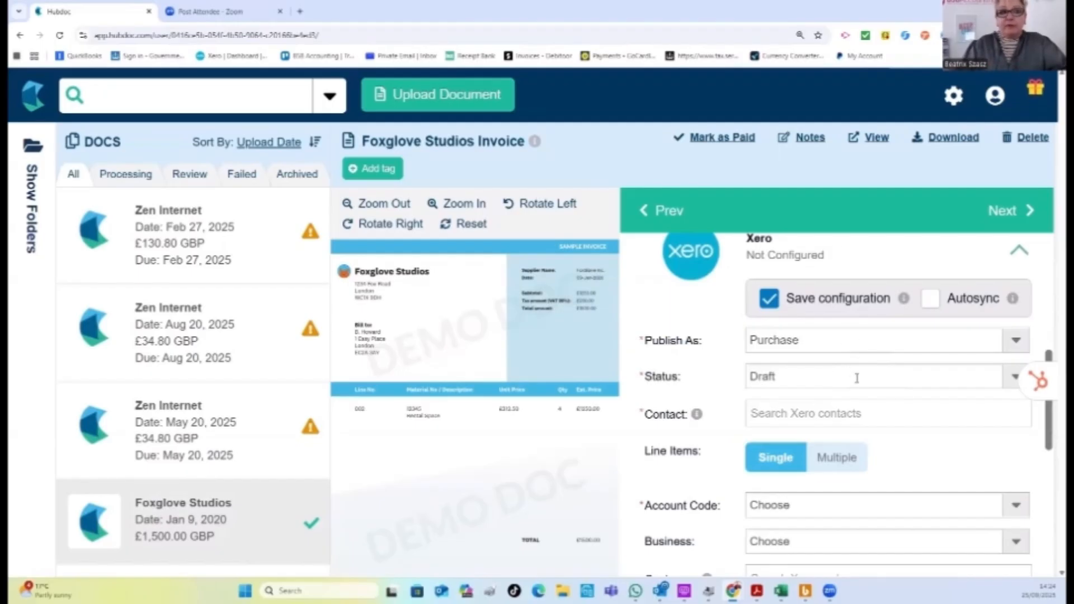
pyautogui.click(1017, 344)
pyautogui.click(881, 383)
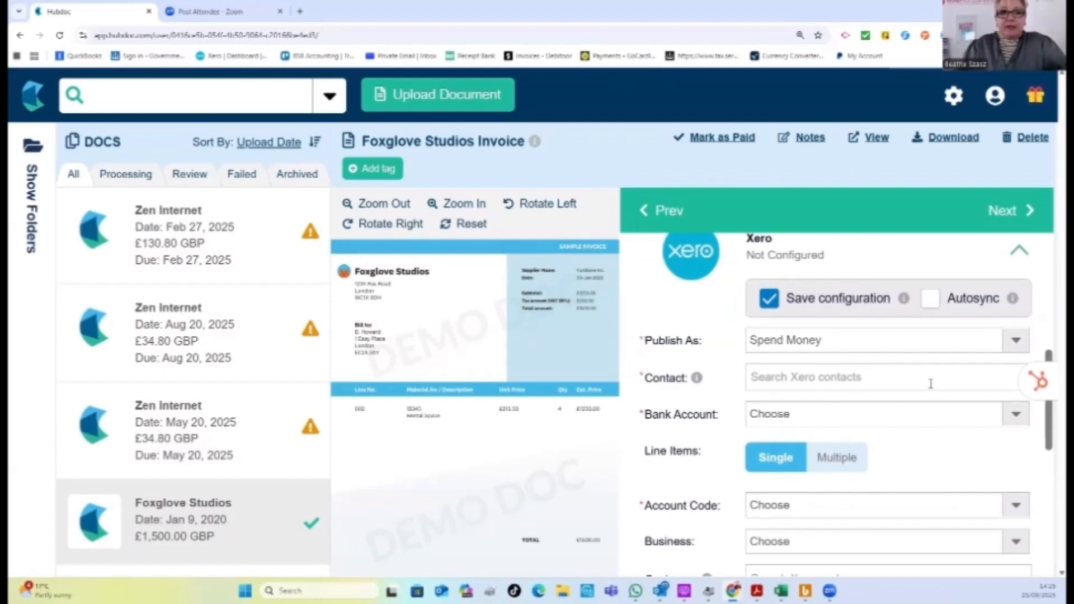
pyautogui.scroll(1, 931, 383)
pyautogui.scroll(-3, 930, 380)
pyautogui.scroll(3, 930, 380)
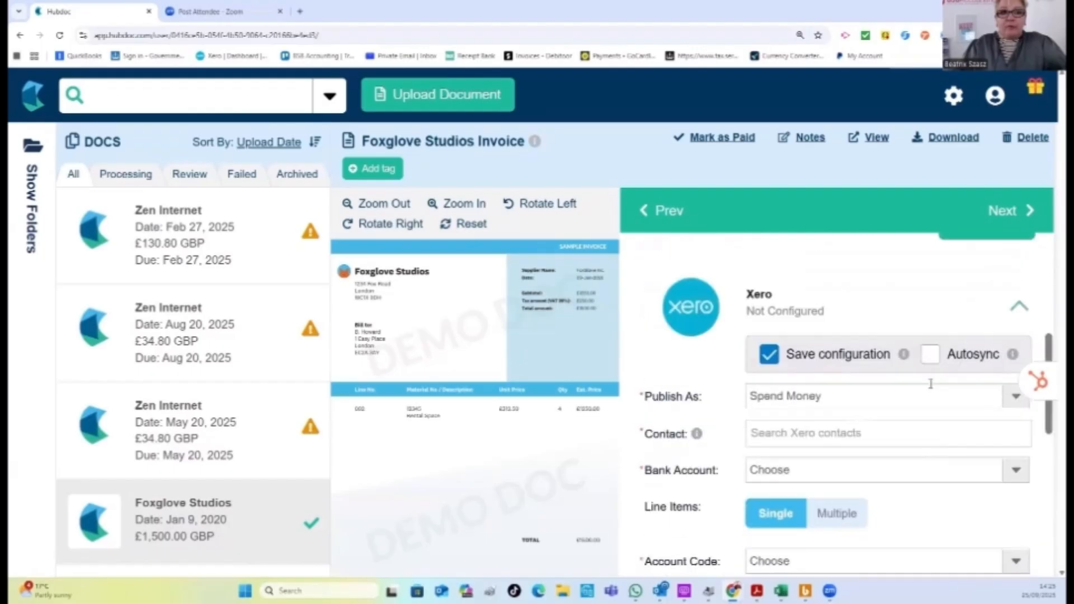
# Step: Switch the Xero Publish As option back to Purchase and look over its fields
pyautogui.click(1006, 398)
pyautogui.click(894, 423)
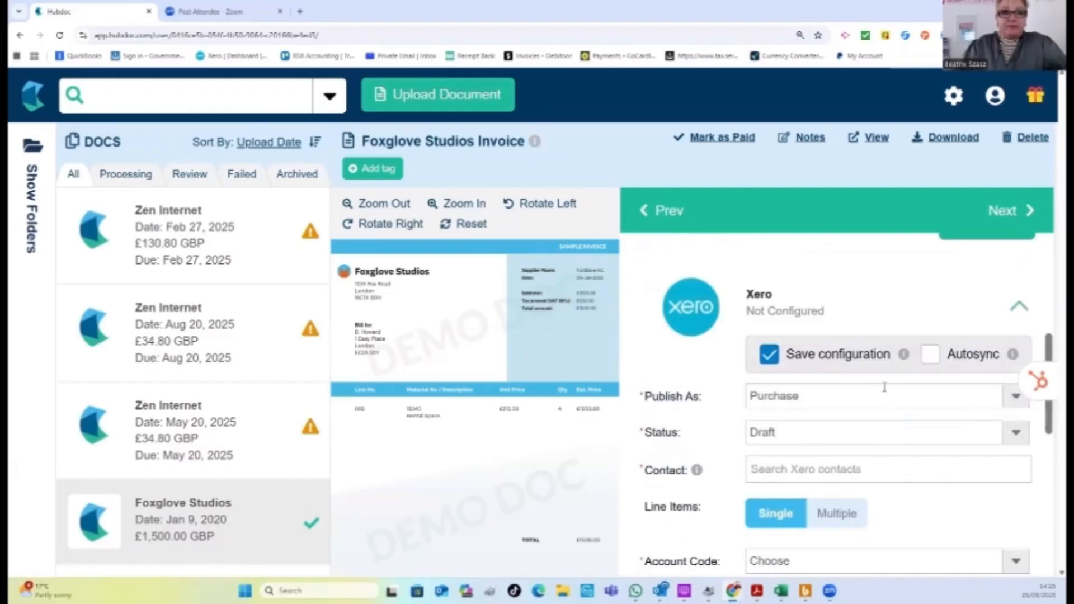
pyautogui.scroll(-1, 884, 387)
pyautogui.scroll(-1, 884, 386)
pyautogui.scroll(1, 884, 374)
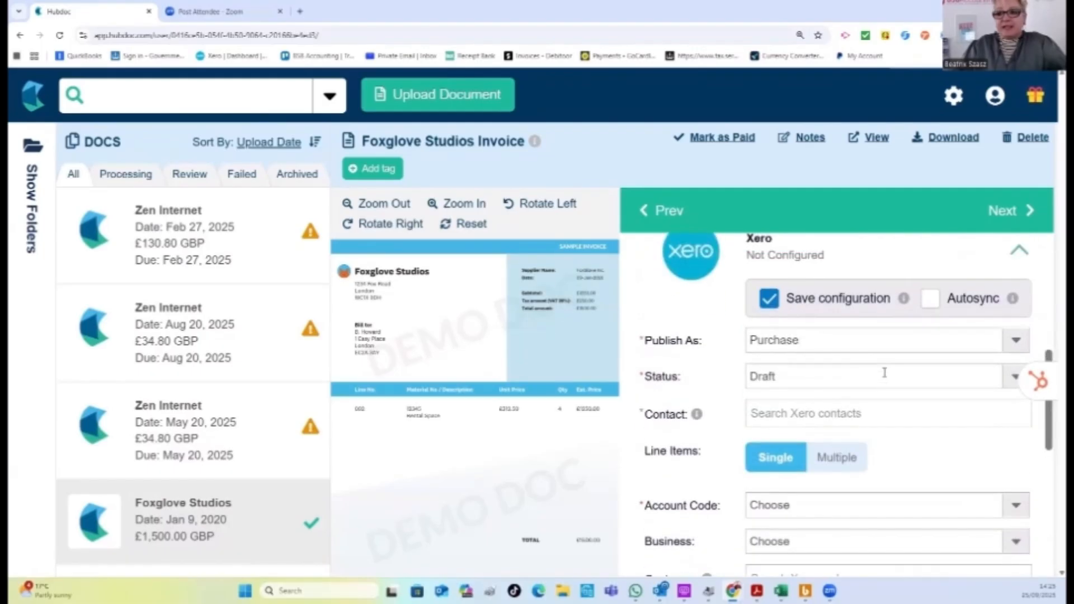
# Step: Set the Xero purchase status to Awaiting Payment and create "Foxglove Studio" as a new Xero contact for the invoice
pyautogui.click(1004, 383)
pyautogui.click(866, 439)
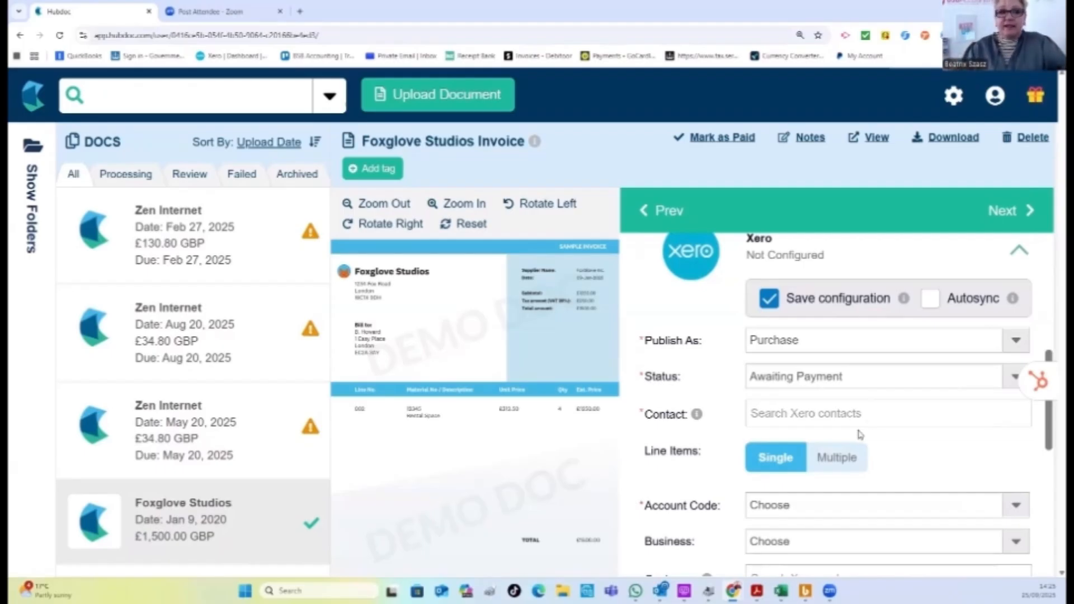
pyautogui.scroll(-1, 853, 386)
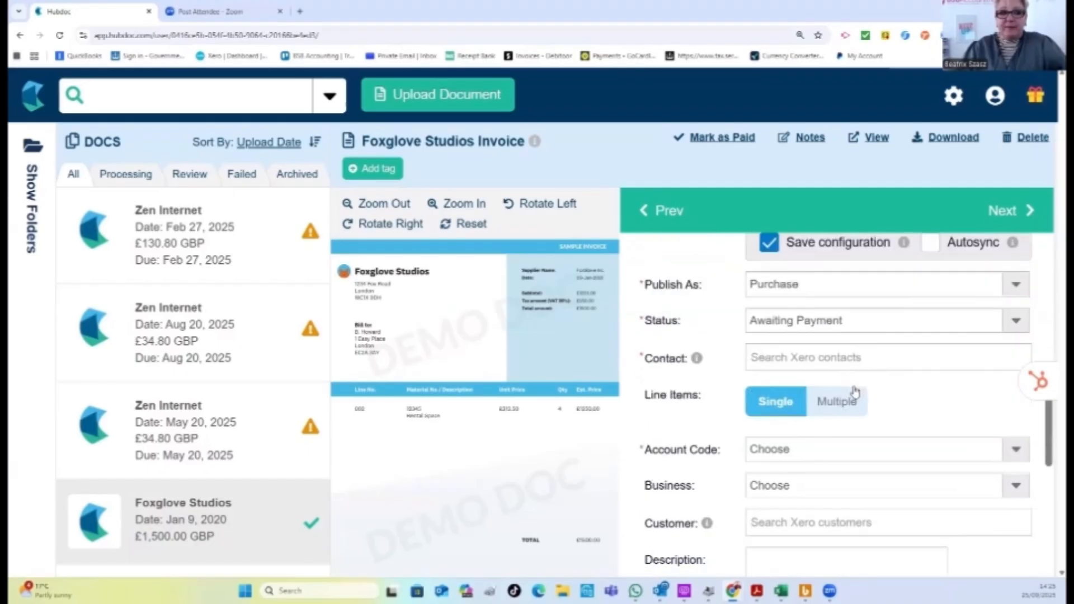
pyautogui.click(796, 362)
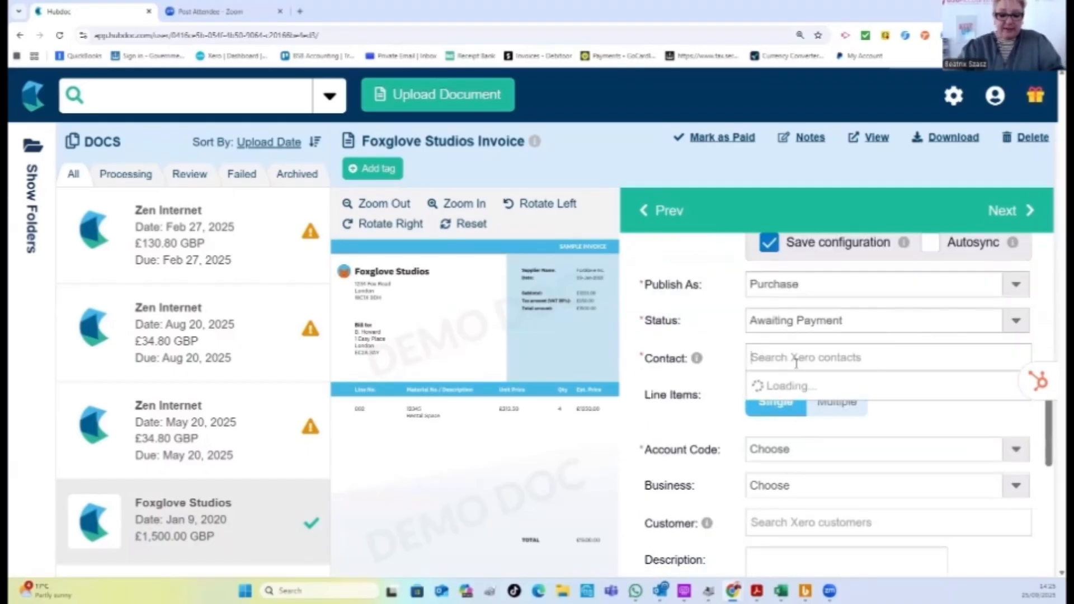
pyautogui.write('Foxg')
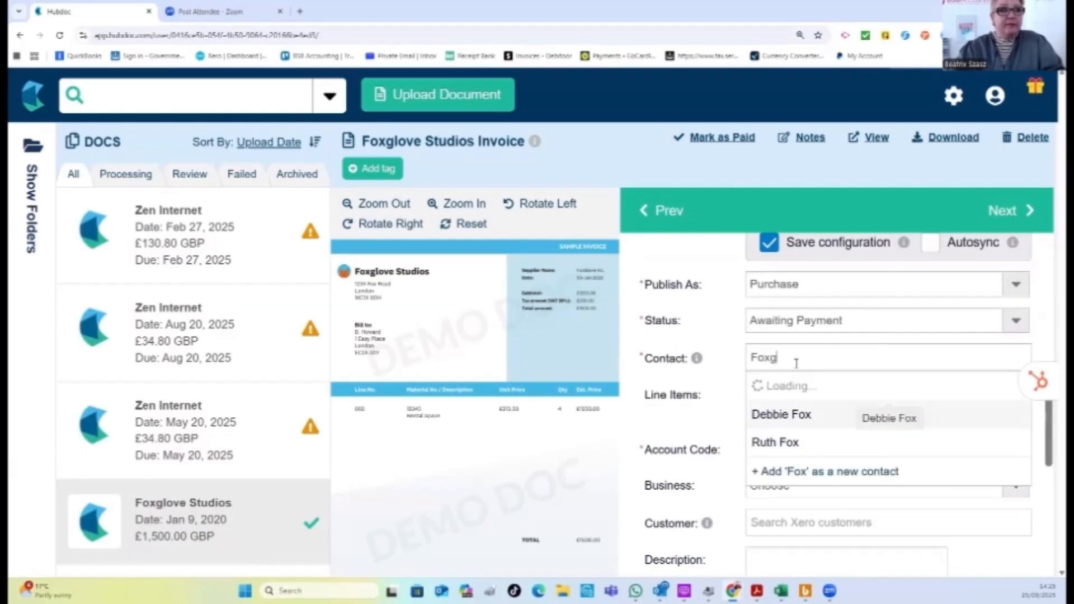
pyautogui.write('rloove Studo')
pyautogui.press('BackSpace')
pyautogui.write('io')
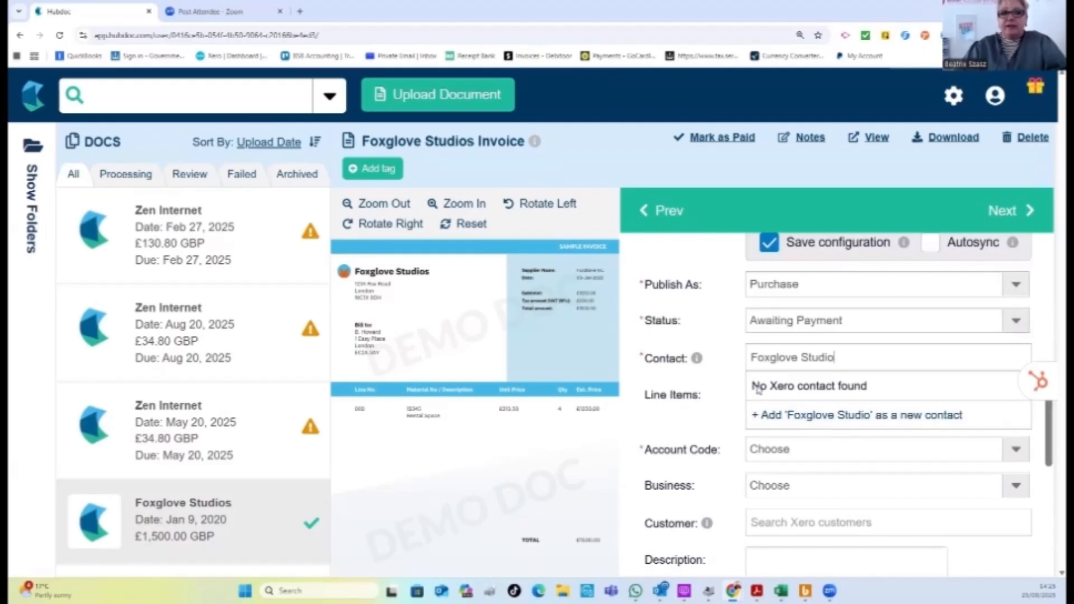
pyautogui.click(822, 414)
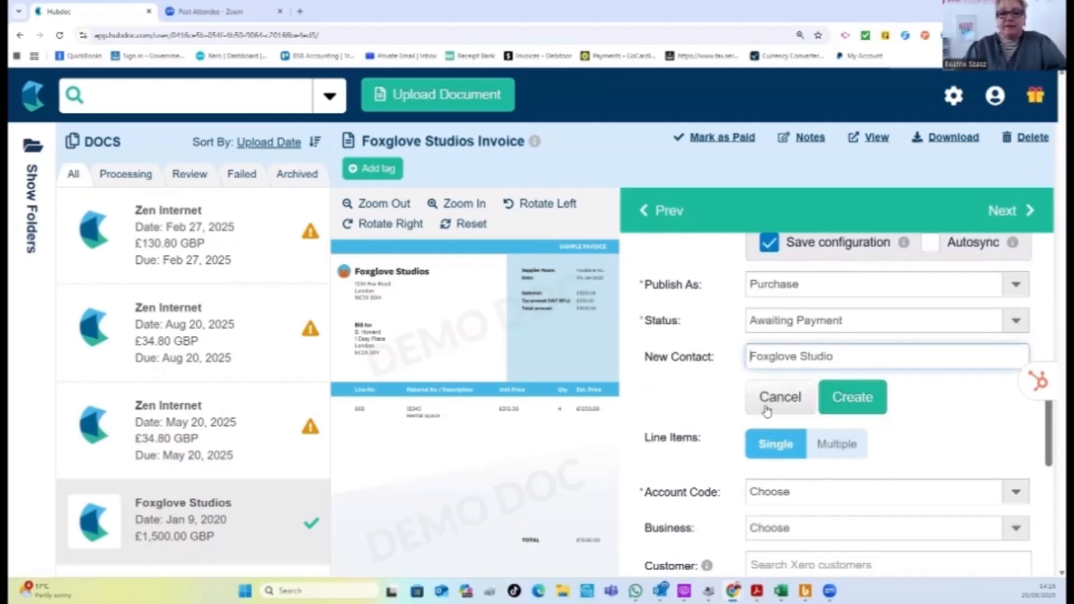
pyautogui.click(872, 400)
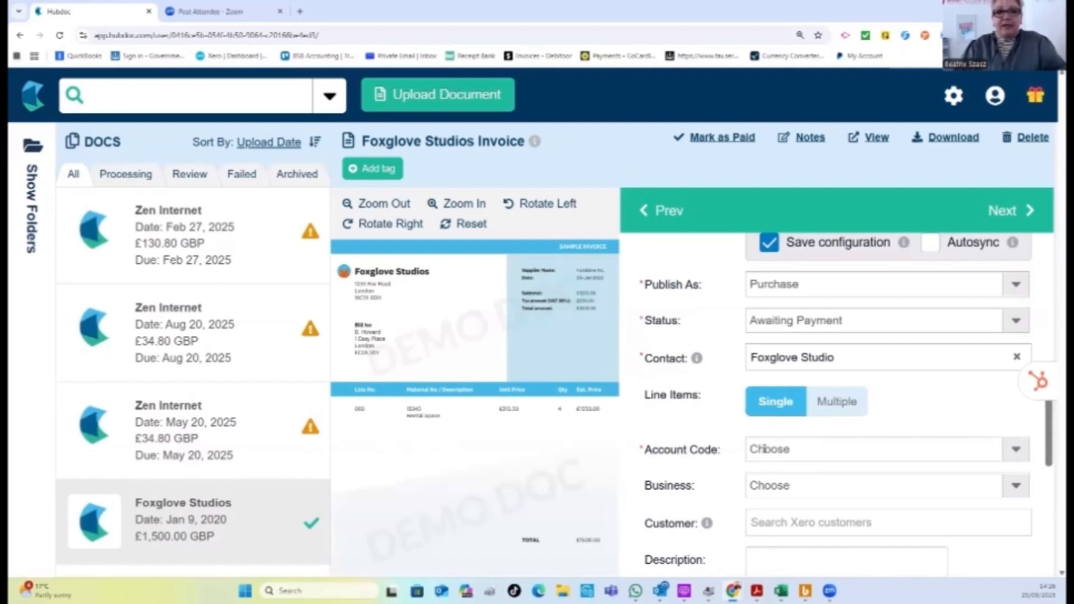
# Step: Try to publish the Foxglove Studios invoice to Xero without choosing an account code
pyautogui.scroll(2, 755, 448)
pyautogui.scroll(-6, 765, 453)
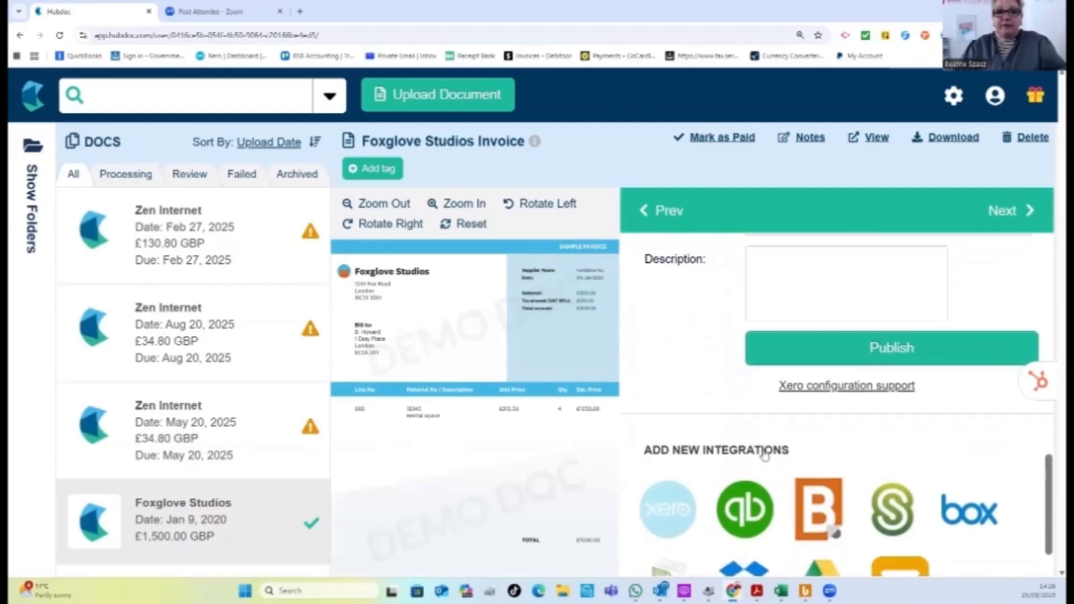
pyautogui.scroll(-1, 719, 488)
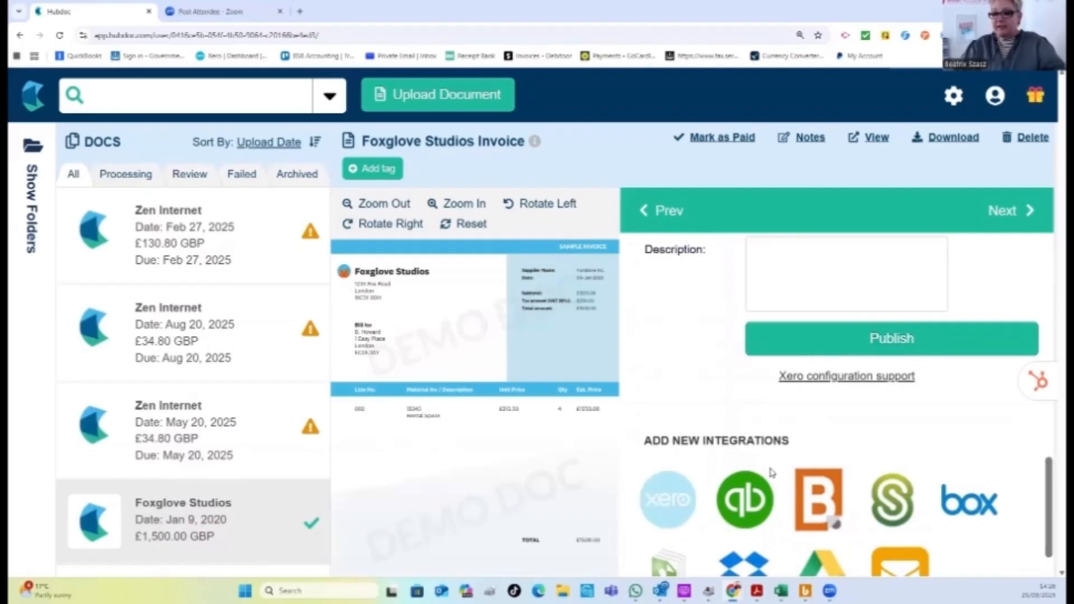
pyautogui.click(837, 347)
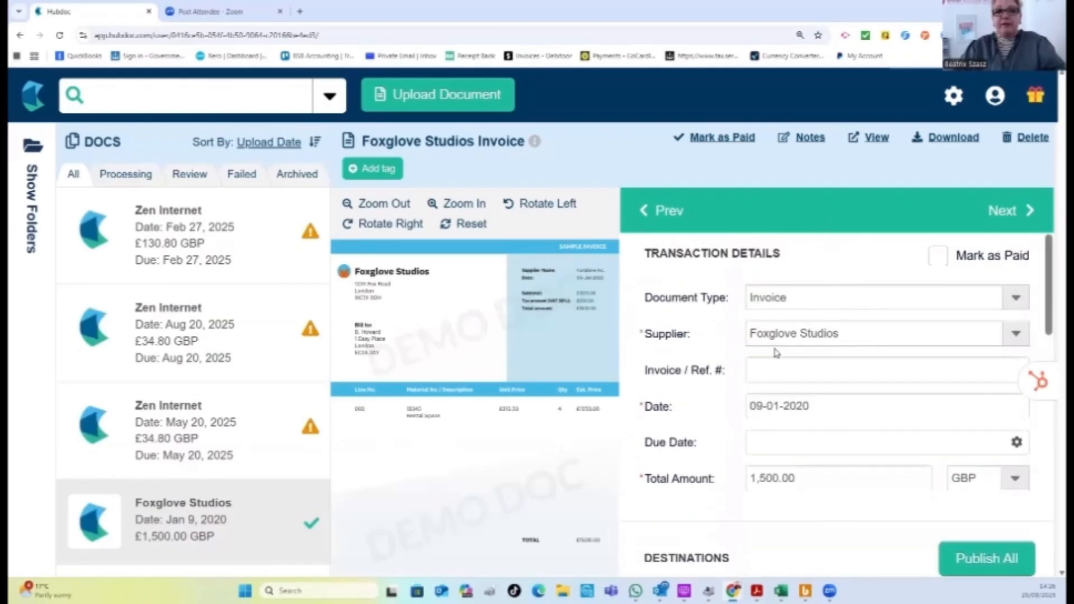
# Step: Examine the invoice's transaction details and Xero destination fields, including contact, line items, Account Code, Business, Customer and Description
pyautogui.scroll(-10, 778, 352)
pyautogui.scroll(8, 790, 514)
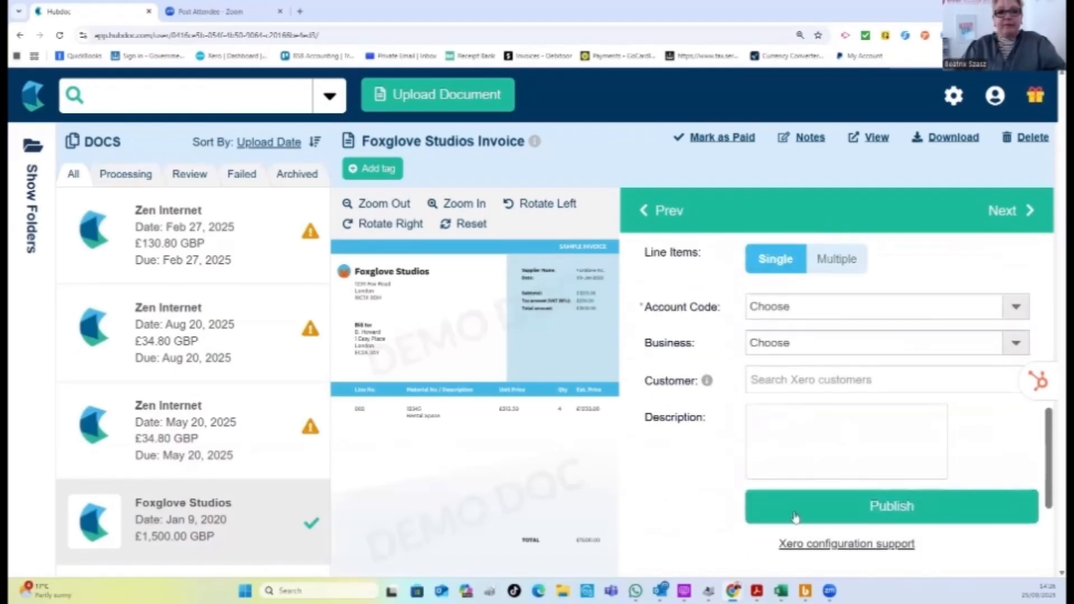
pyautogui.scroll(1, 791, 502)
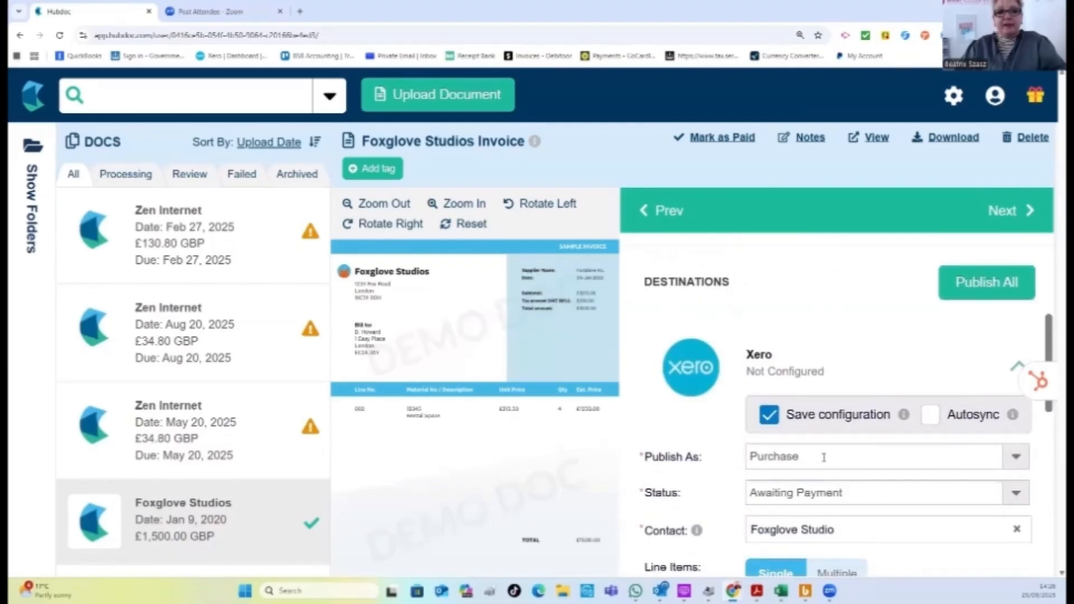
pyautogui.scroll(-3, 823, 457)
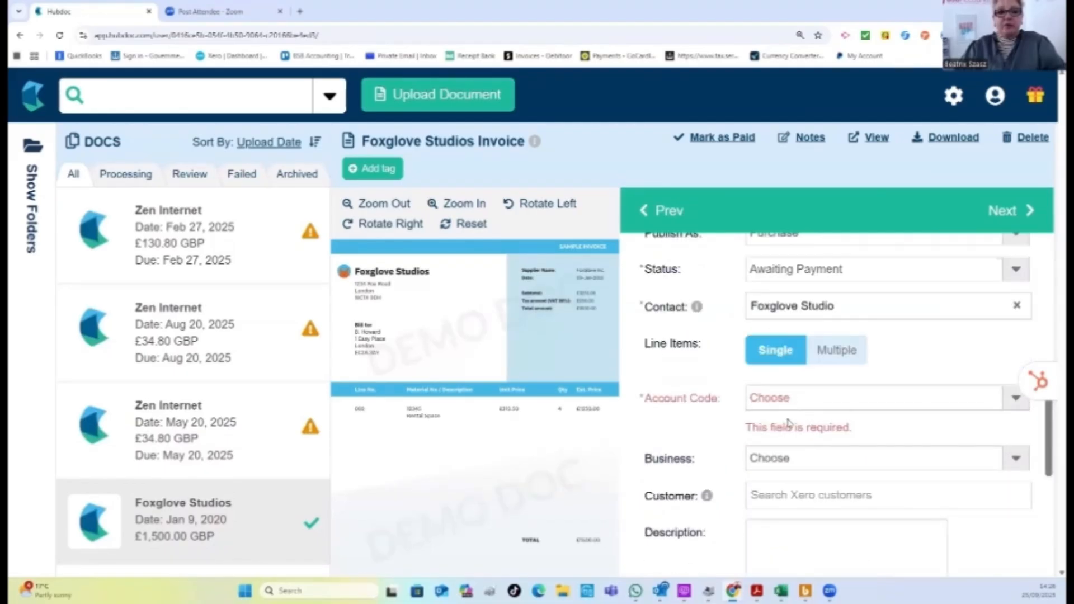
pyautogui.scroll(-2, 789, 429)
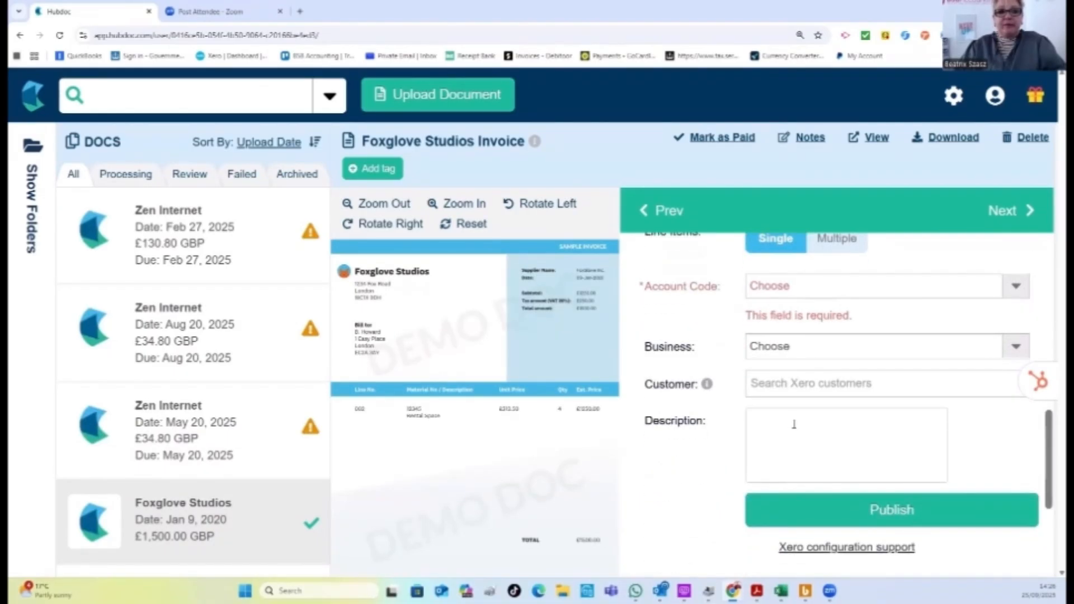
pyautogui.scroll(5, 810, 445)
pyautogui.scroll(-3, 812, 445)
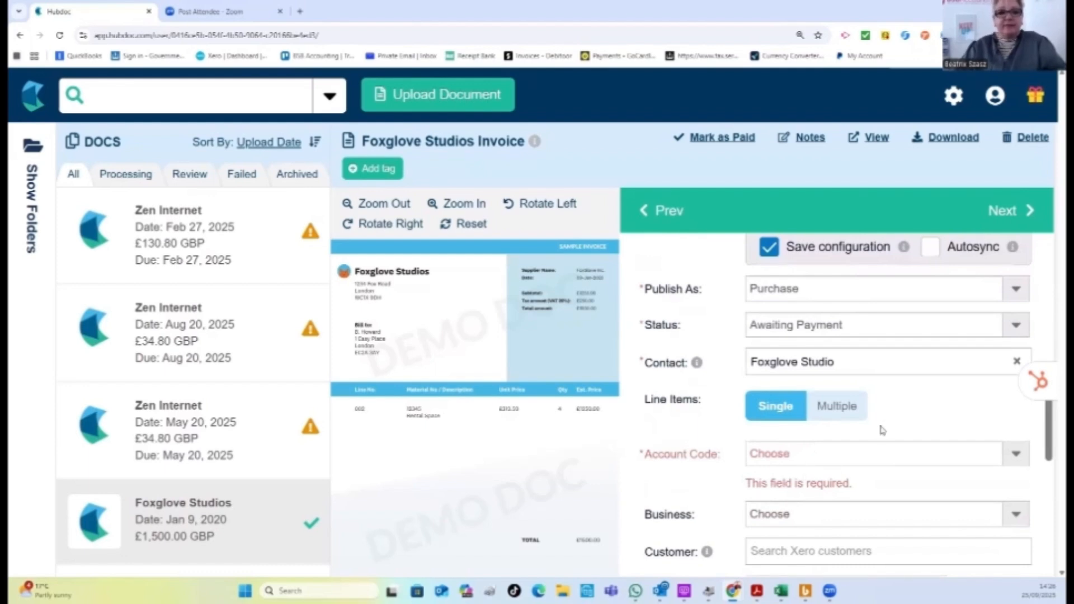
pyautogui.scroll(-3, 882, 430)
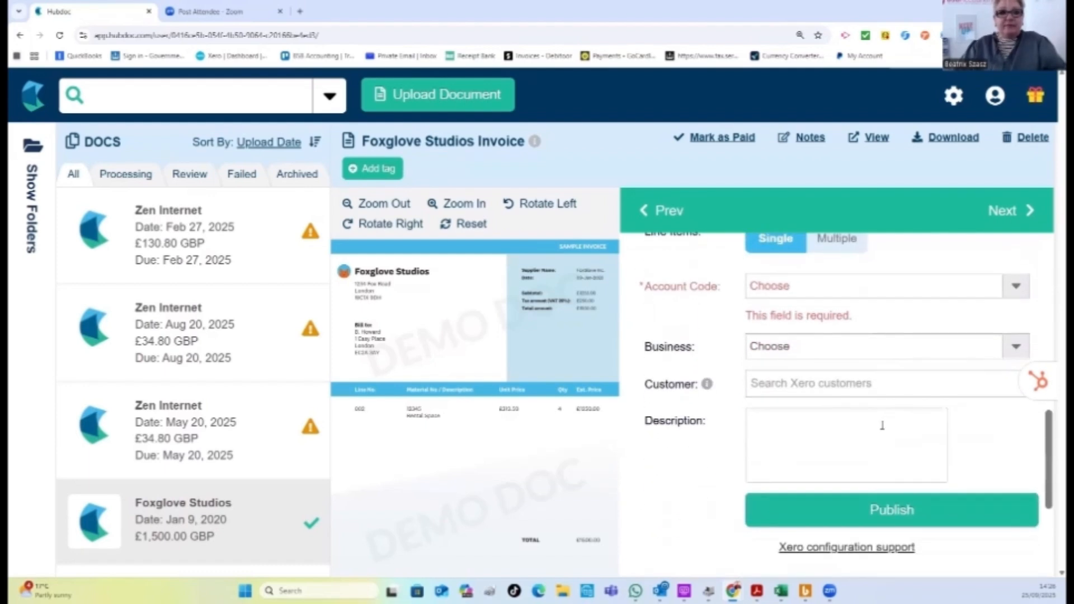
pyautogui.scroll(-1, 881, 425)
pyautogui.scroll(-2, 882, 428)
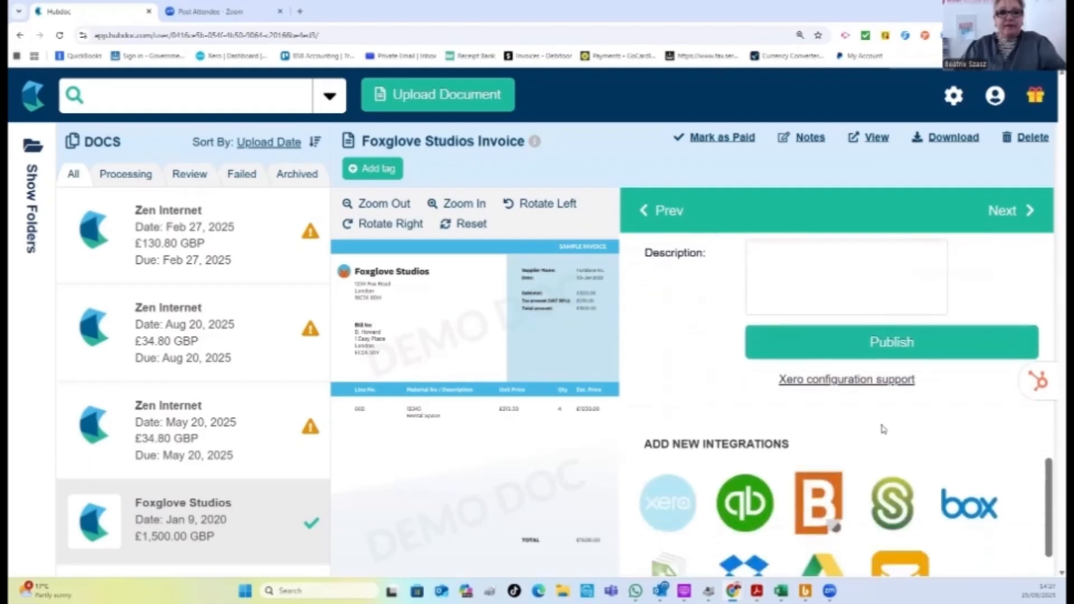
pyautogui.scroll(2, 882, 429)
pyautogui.scroll(5, 871, 456)
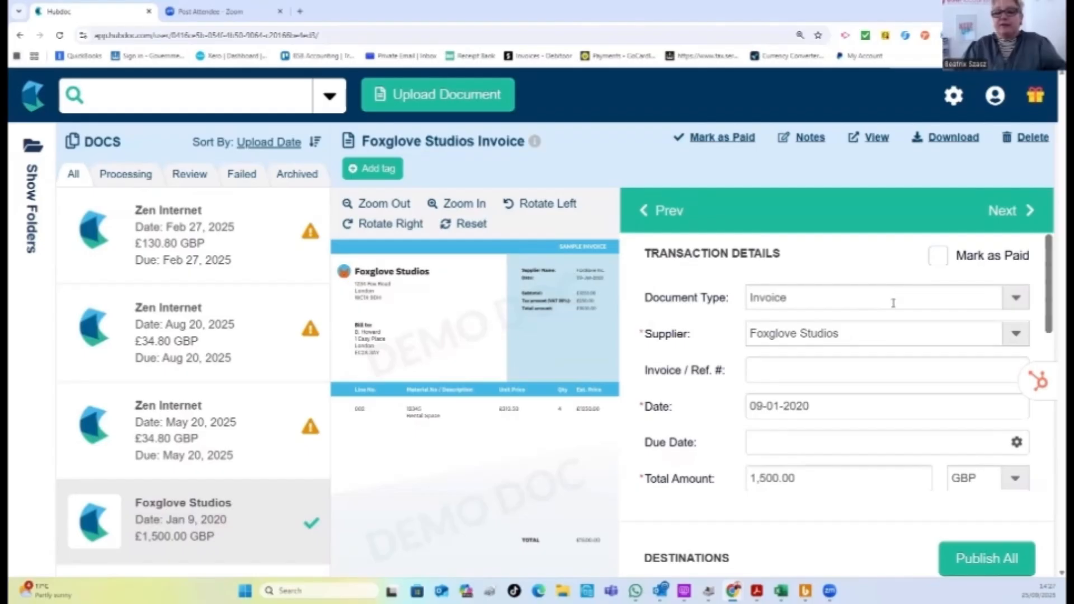
pyautogui.scroll(-6, 893, 303)
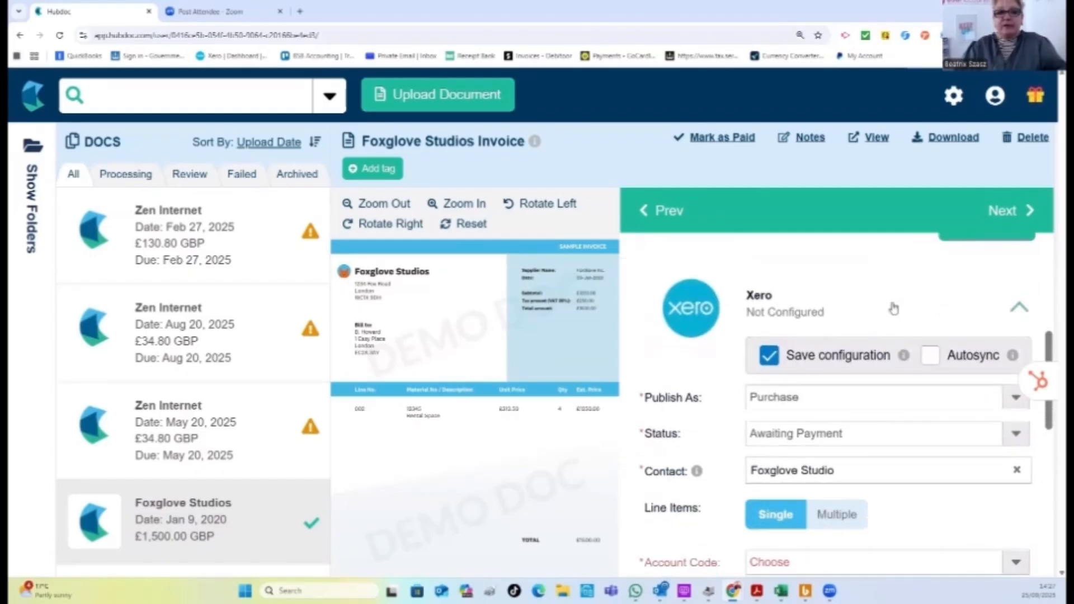
pyautogui.scroll(2, 893, 309)
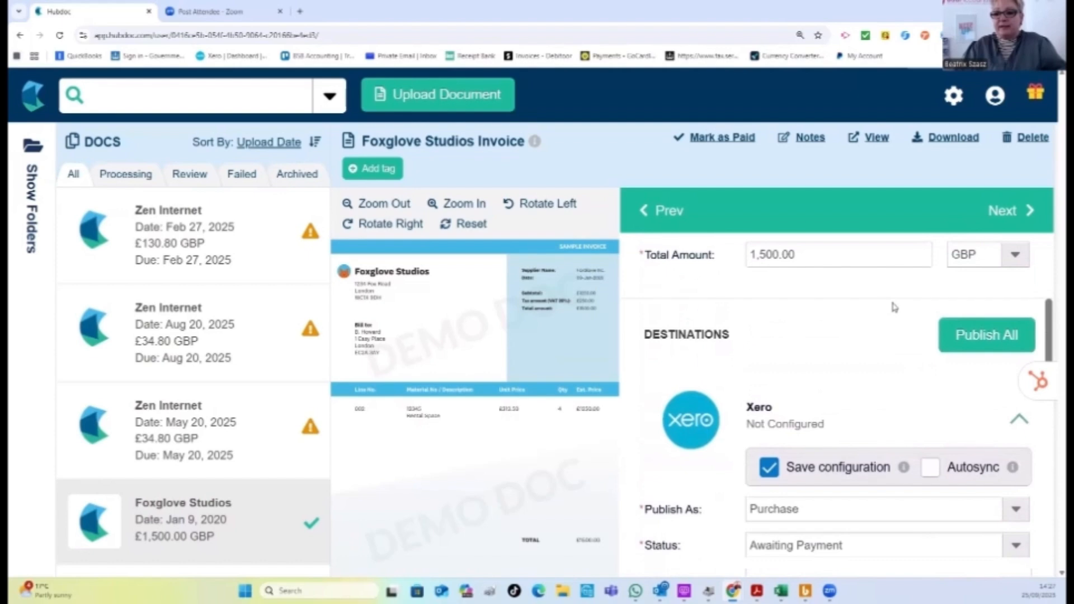